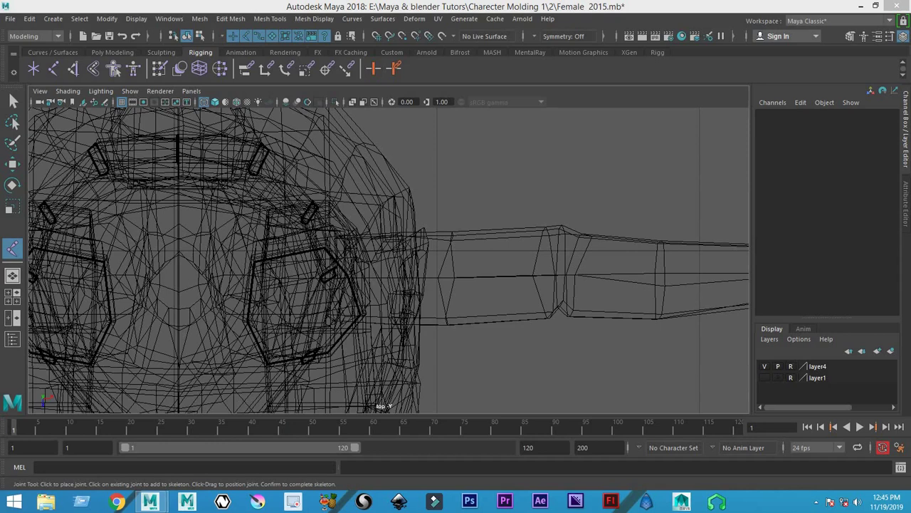
In the top view, place the shoulder, elbow and wrist joints along the outstretched arm
scroll(375, 258, "up", 2)
scroll(425, 291, "down", 6)
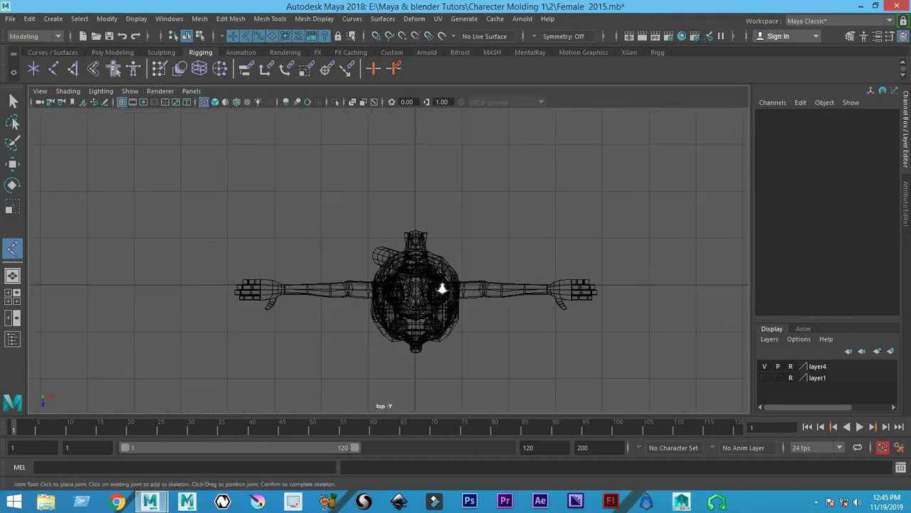
scroll(437, 285, "up", 3)
scroll(244, 179, "up", 3)
scroll(320, 231, "down", 1)
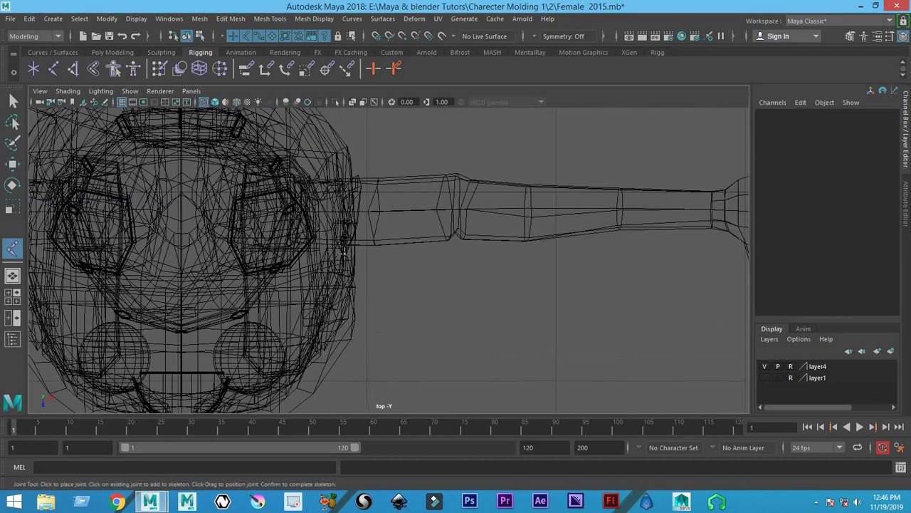
middle_click_drag(344, 252, 299, 246, "alt")
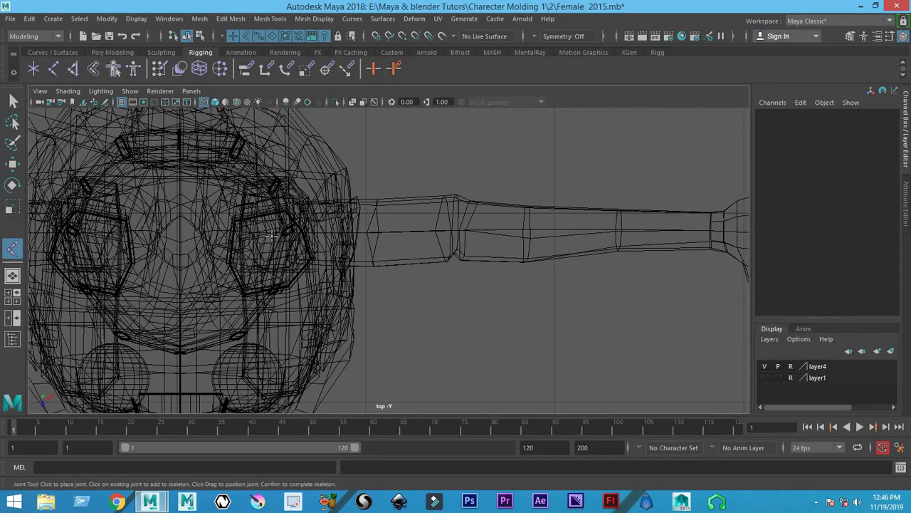
left_click(272, 237)
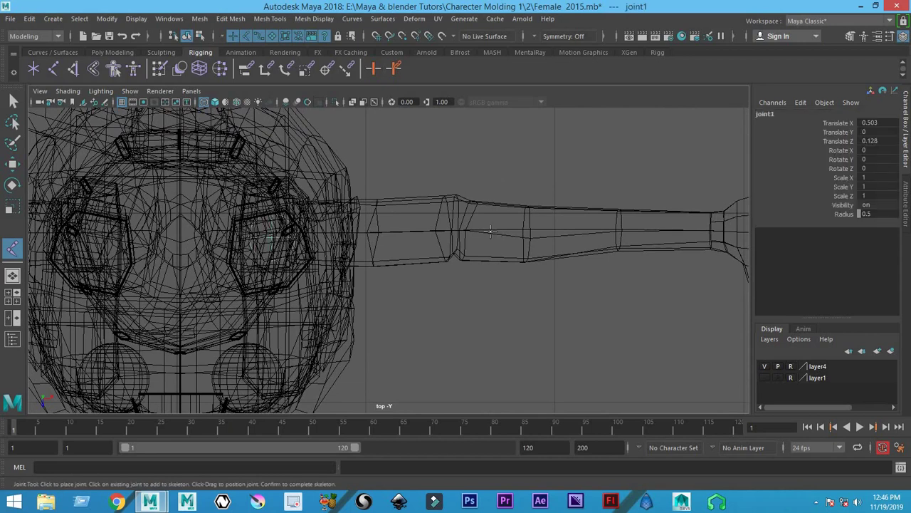
left_click(454, 222)
left_click_drag(454, 221, 454, 227)
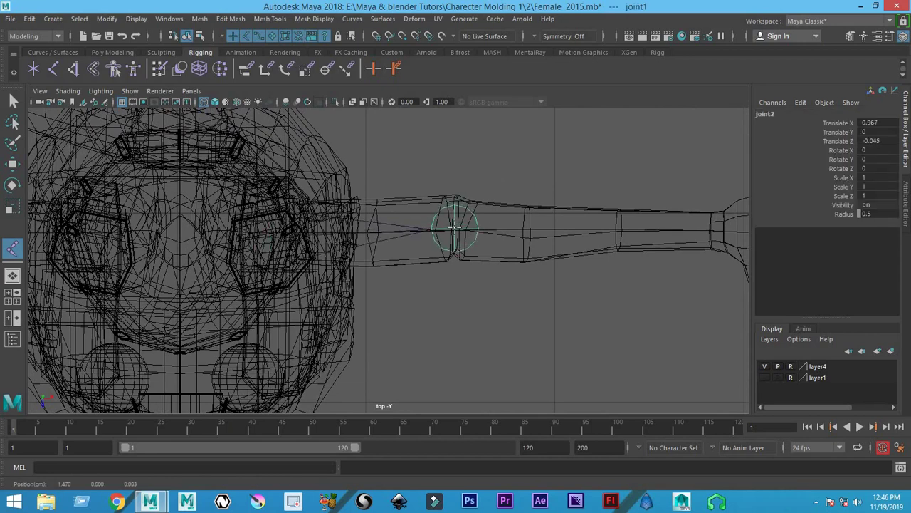
middle_click_drag(455, 228, 100, 228, "alt")
scroll(471, 228, "up", 3)
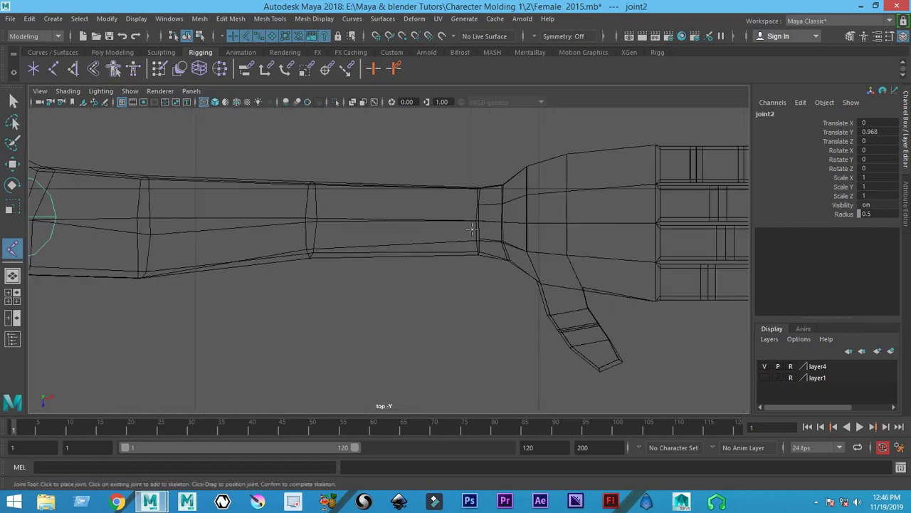
left_click(501, 216)
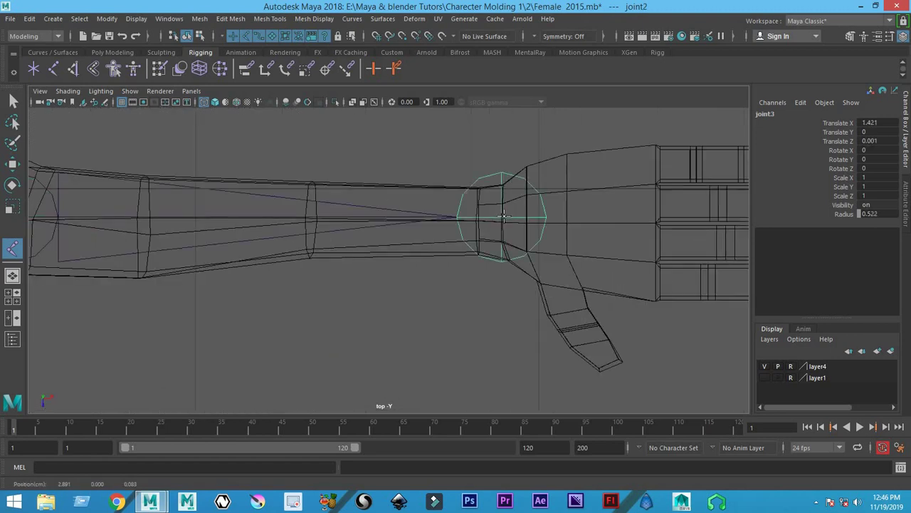
Add palm, knuckle, finger and fingertip joints to complete the seven-joint chain
middle_click_drag(630, 242, 479, 251, "alt")
left_click(480, 250)
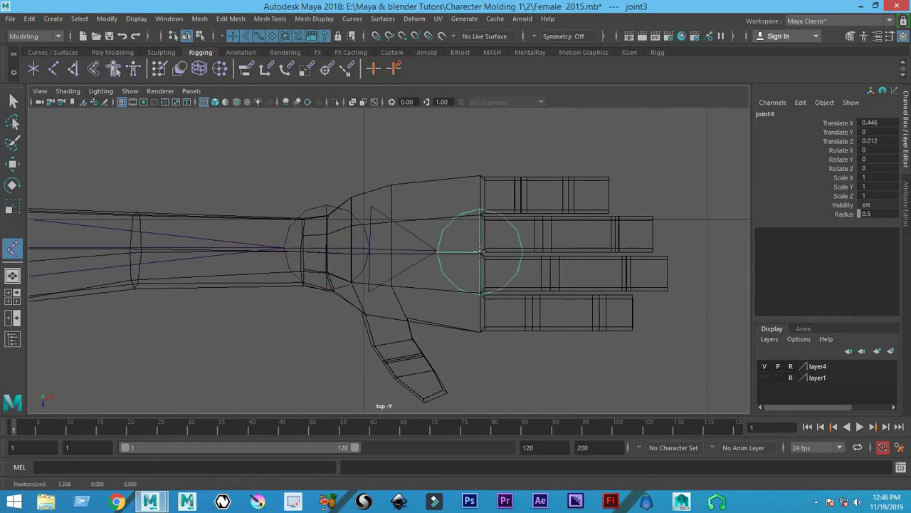
scroll(541, 253, "up", 2)
scroll(462, 263, "up", 1)
scroll(427, 265, "up", 2)
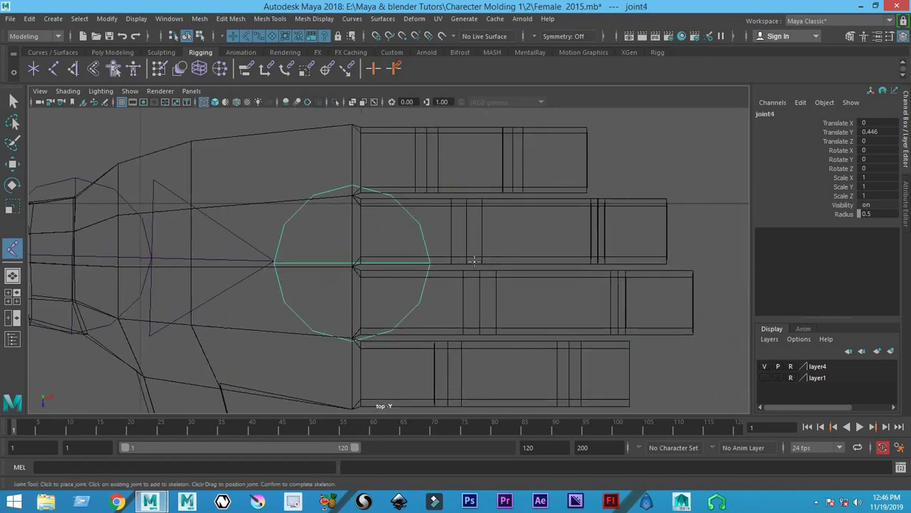
left_click(474, 261)
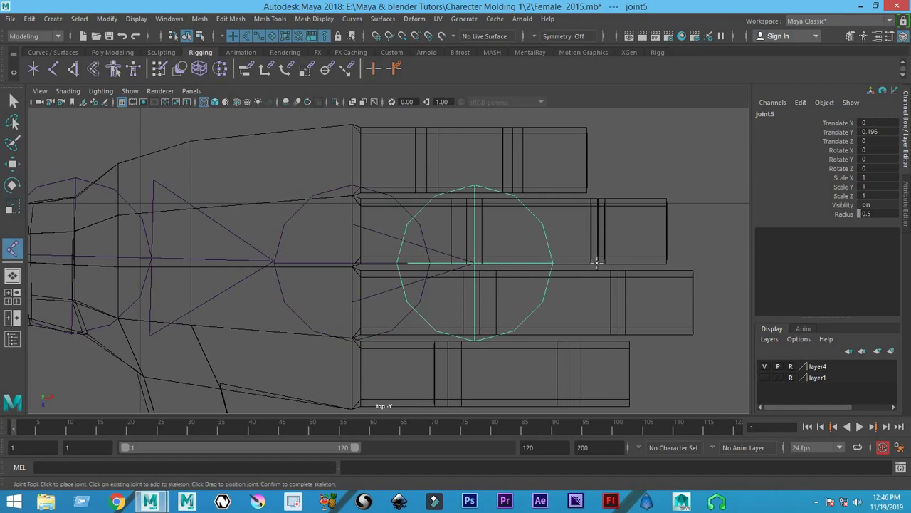
left_click(598, 259)
left_click(680, 262)
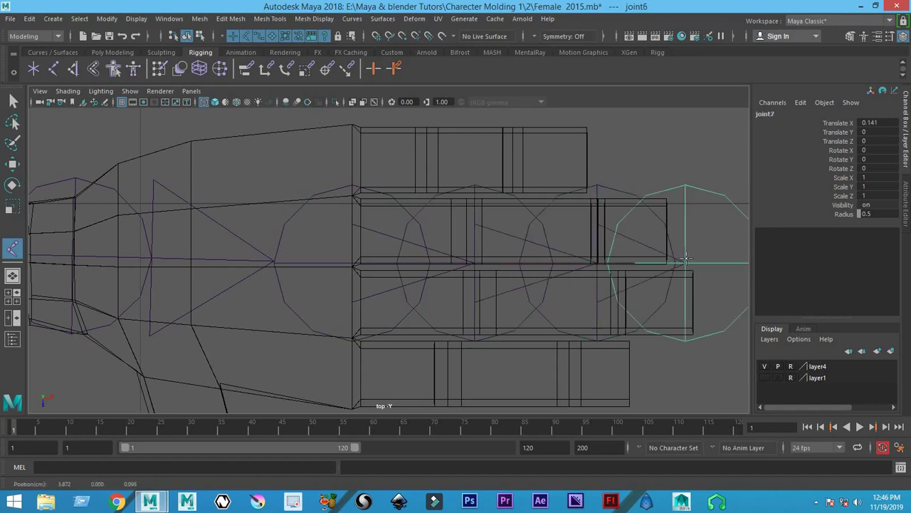
key("Return")
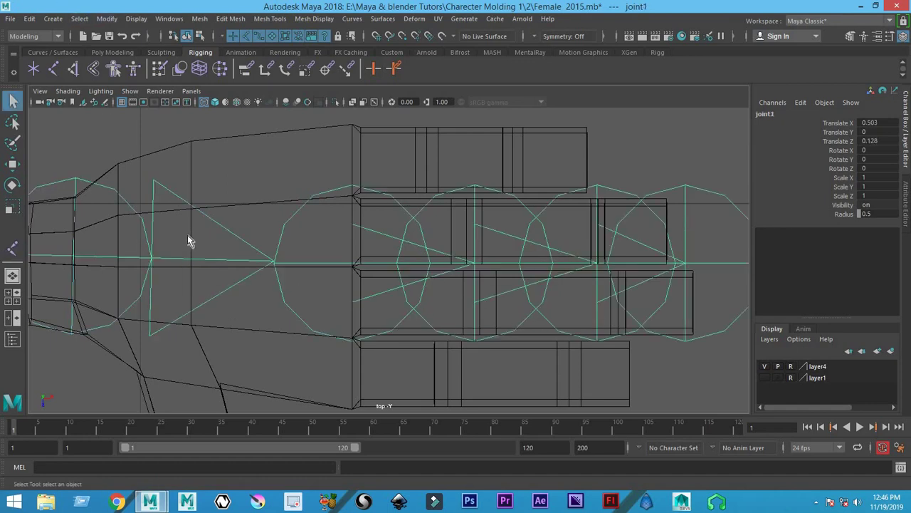
scroll(189, 241, "down", 5)
Switch to the front view in wireframe and frame the joint chain near the feet
key("space")
key("space")
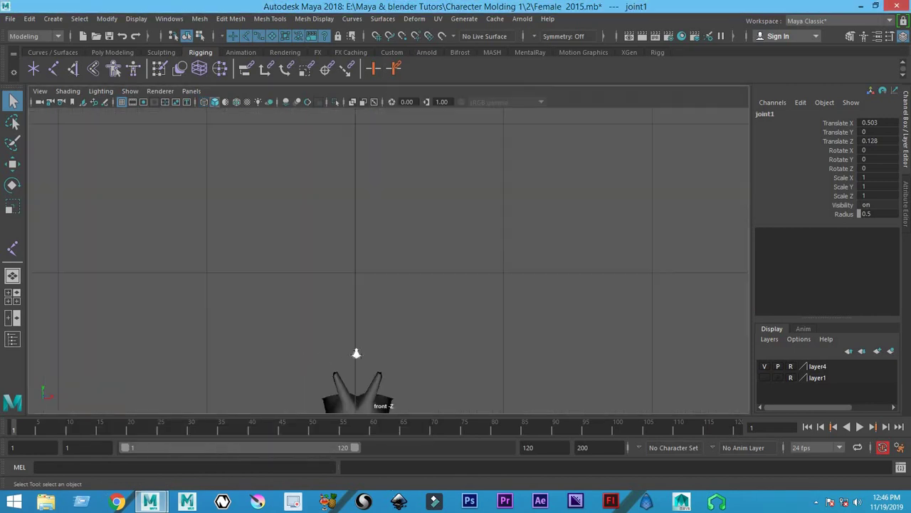
scroll(342, 338, "down", 5)
scroll(306, 301, "up", 3)
key("4")
scroll(407, 311, "up", 3)
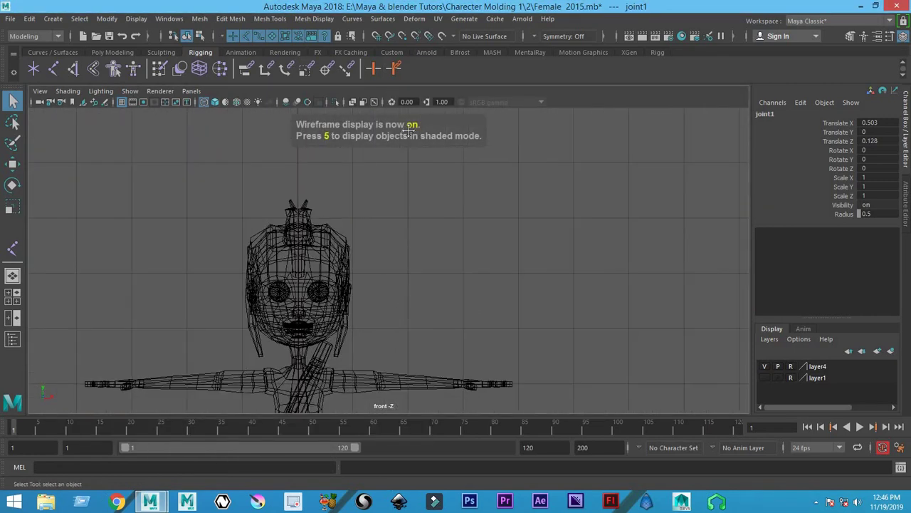
middle_click_drag(409, 132, 333, 314, "alt")
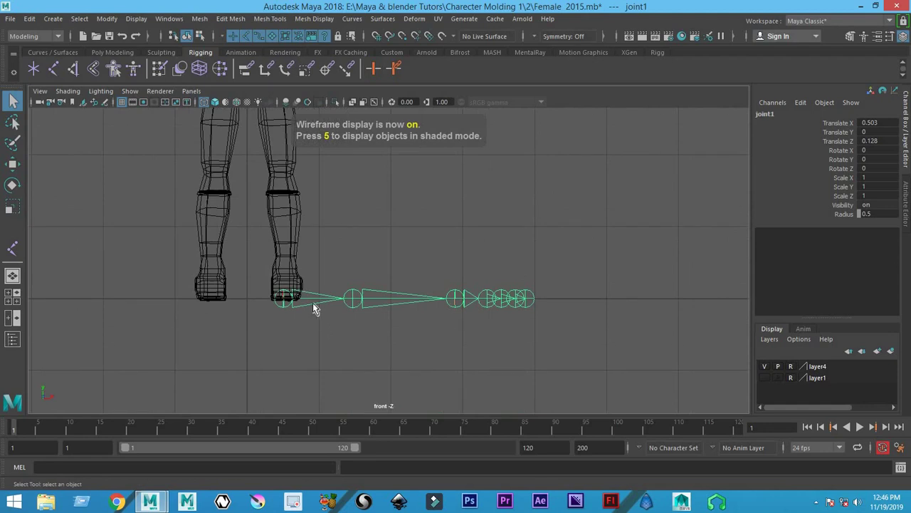
Move the arm chain up from the feet to near shoulder height
key("w")
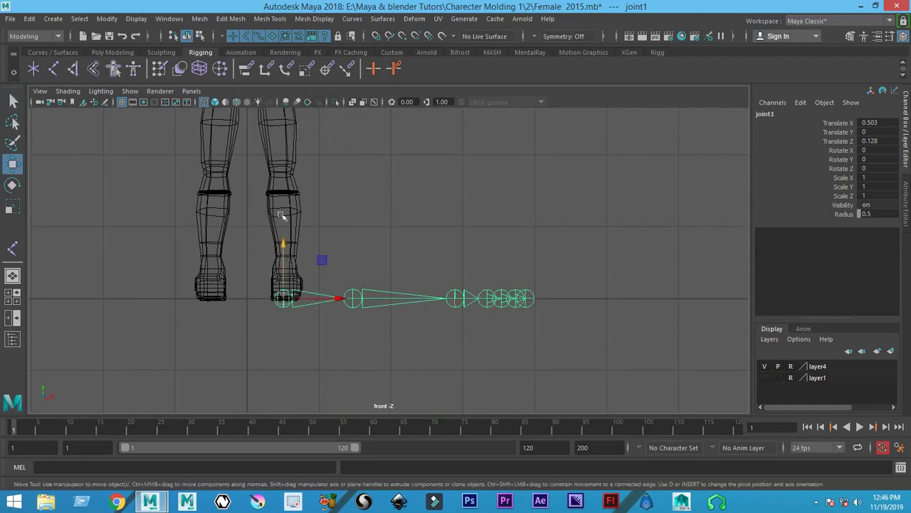
left_click_drag(281, 215, 283, 114)
middle_click_drag(283, 114, 257, 299, "alt")
scroll(257, 299, "up", 2)
scroll(250, 287, "up", 2)
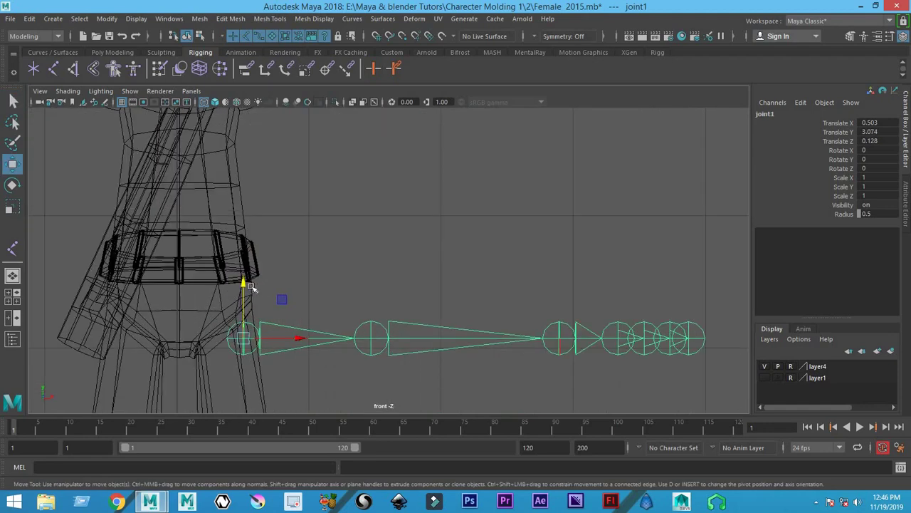
left_click_drag(243, 281, 243, 107)
middle_click_drag(271, 158, 255, 315, "alt")
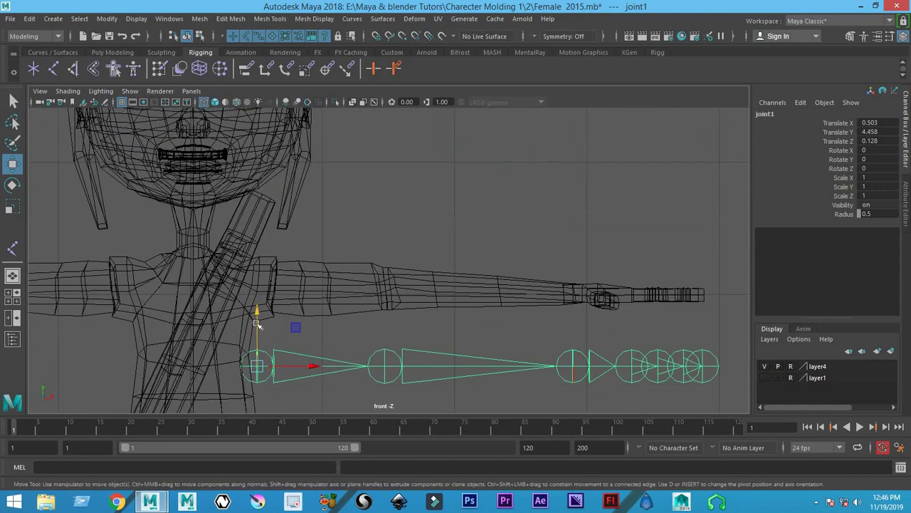
left_click_drag(254, 292, 255, 250)
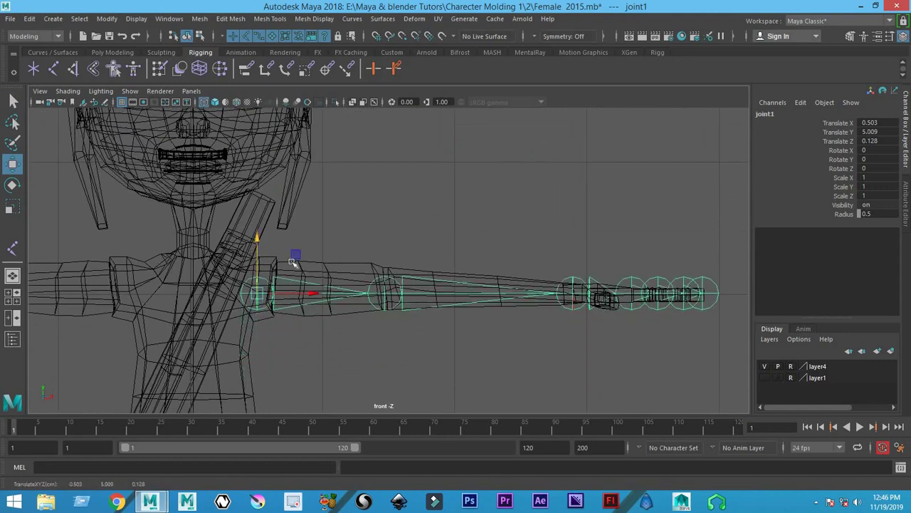
Fine-tune the chain's height to Translate Y 5.069 so it lines up with the arm
scroll(292, 262, "up", 2)
mouse_move(292, 262)
middle_mouse_down("alt")
mouse_move(180, 223)
mouse_move(312, 262)
middle_mouse_up("alt")
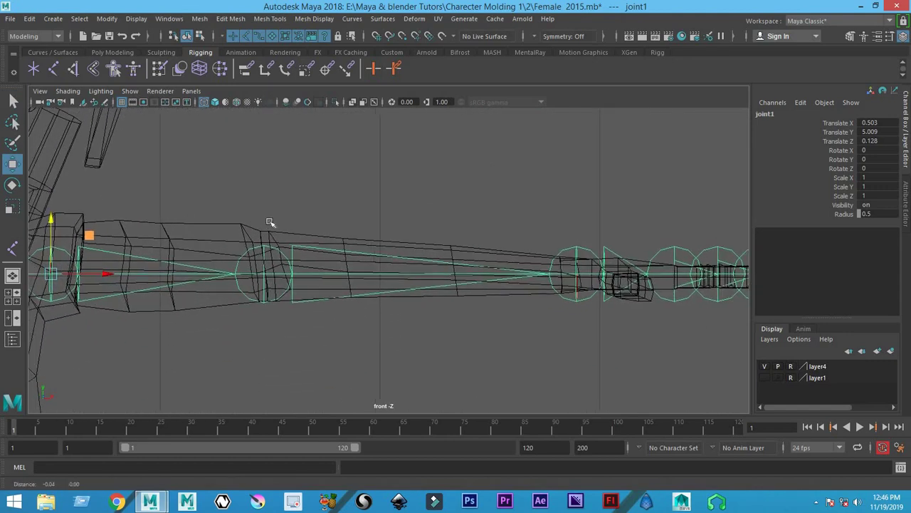
middle_click_drag(461, 287, 590, 305, "alt")
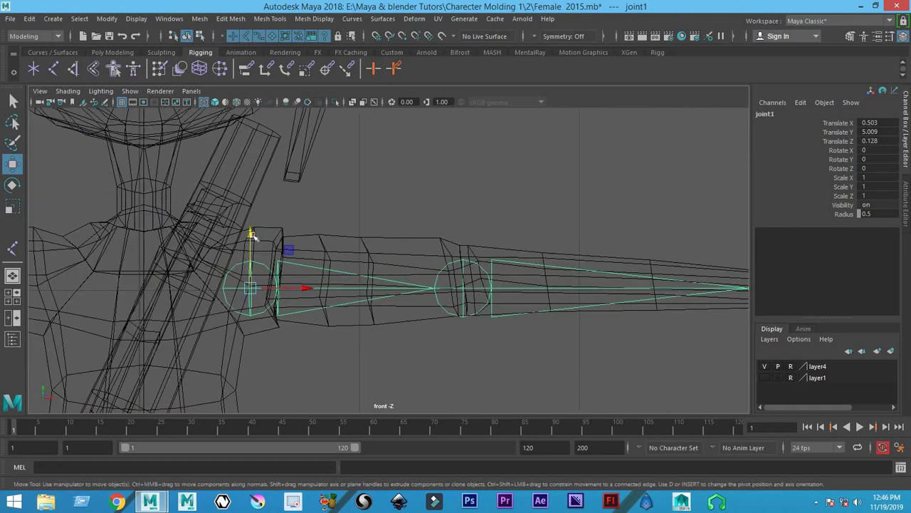
left_click_drag(253, 235, 250, 222)
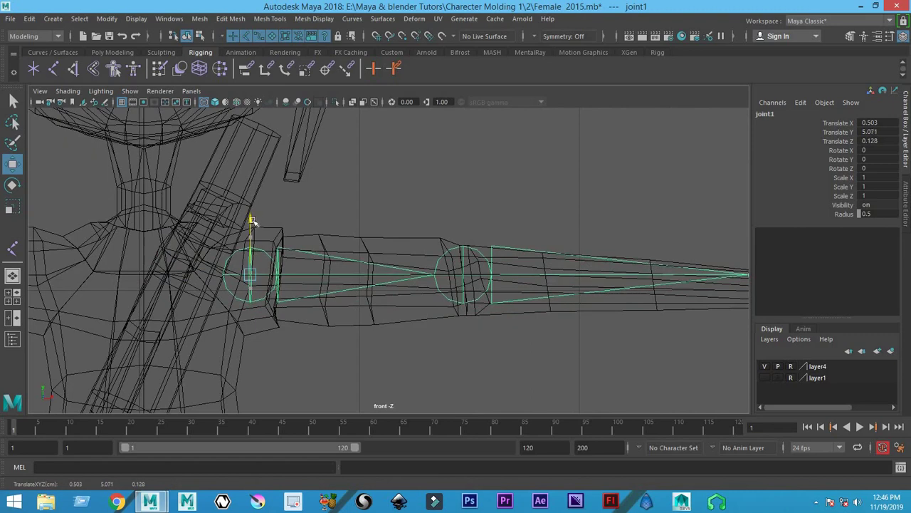
left_click_drag(250, 222, 254, 221)
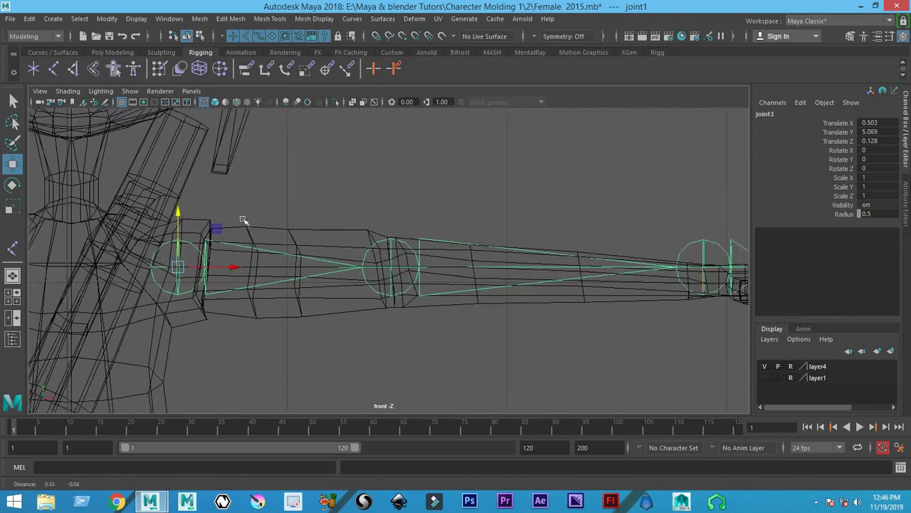
middle_click_drag(430, 320, 343, 313, "alt")
middle_click_drag(598, 283, 744, 285, "alt")
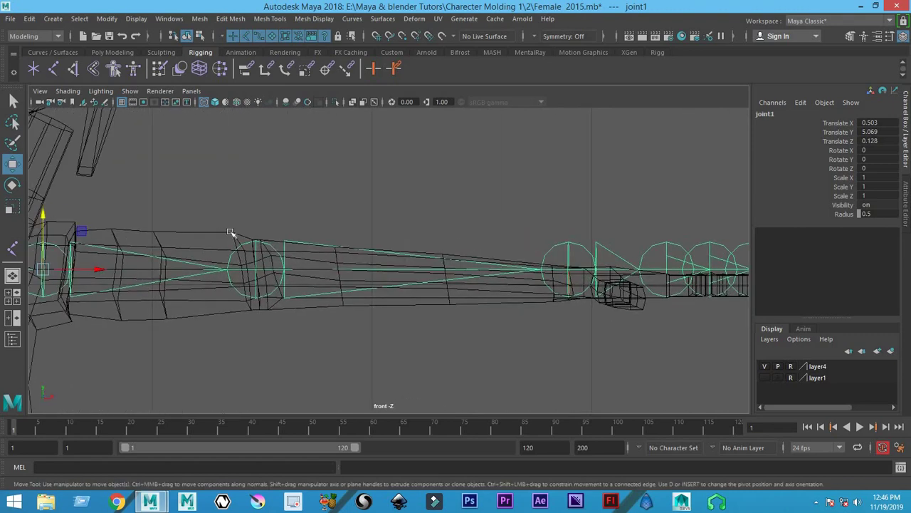
Rotate the shoulder joint slightly so the chain follows the arm, then deselect it
key("e")
left_click_drag(91, 232, 90, 231)
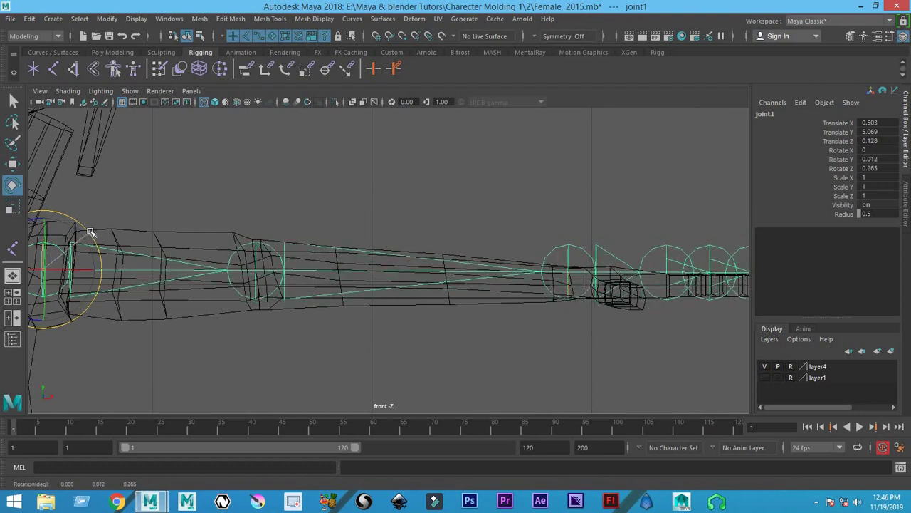
scroll(356, 330, "down", 3)
left_click(488, 261)
Set the joint display scale to 0.10 under Display > Animation > Joint Size
key("a")
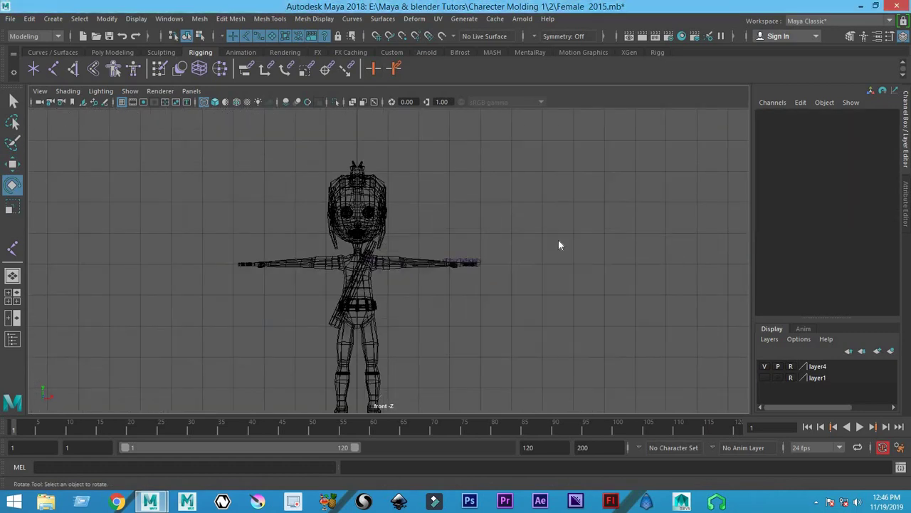
key("space")
key("space")
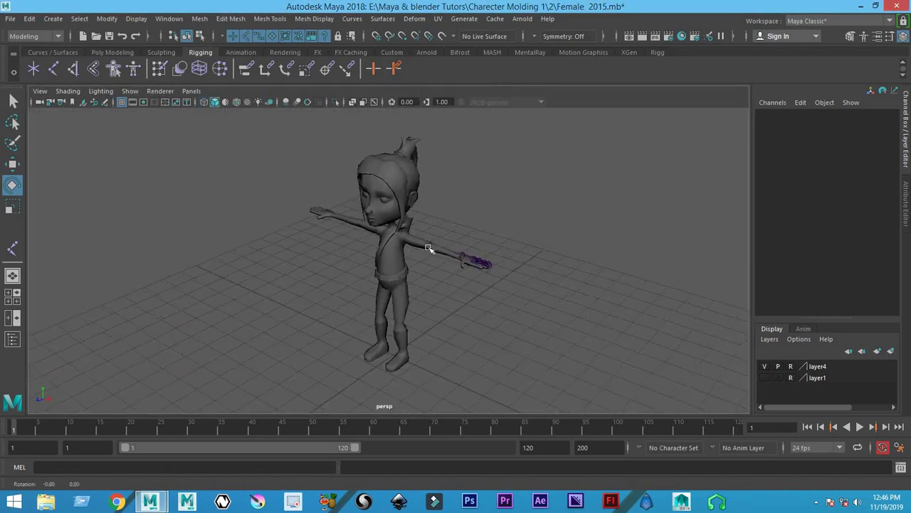
left_click(168, 18)
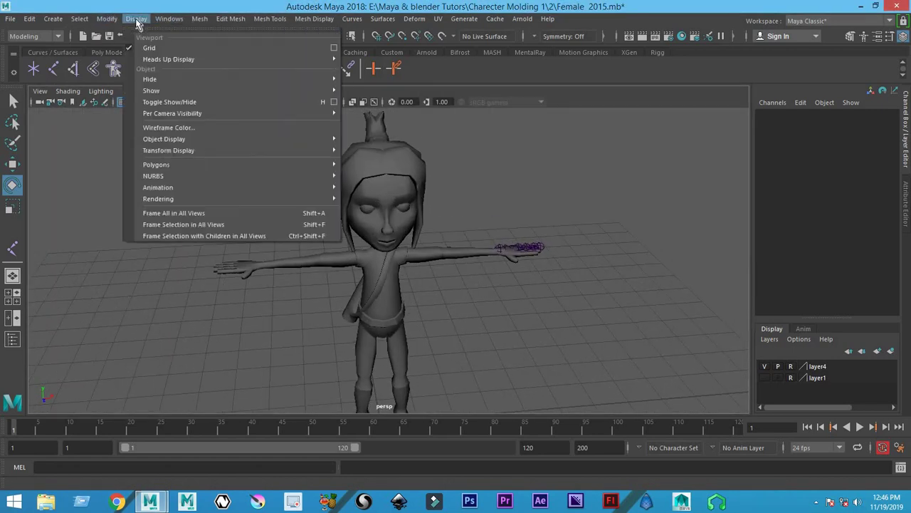
left_click(168, 18)
left_click(135, 20)
mouse_move(158, 187)
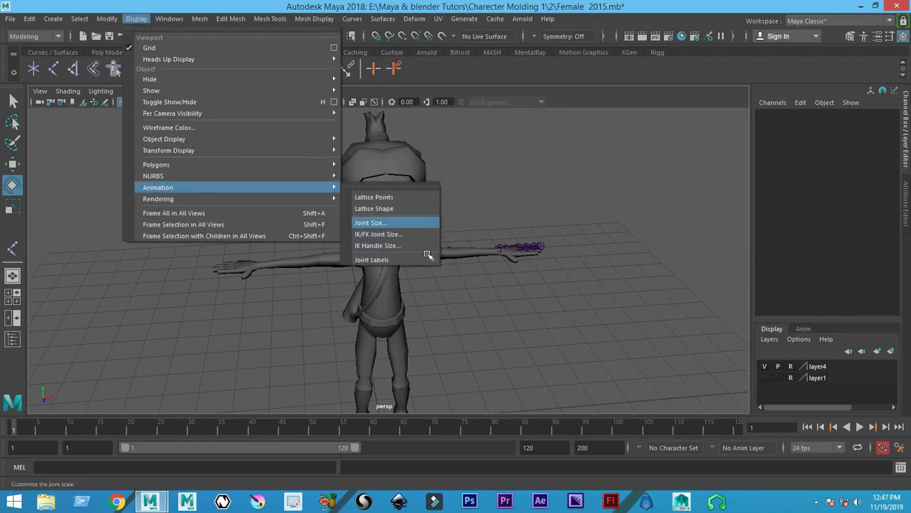
left_click(384, 222)
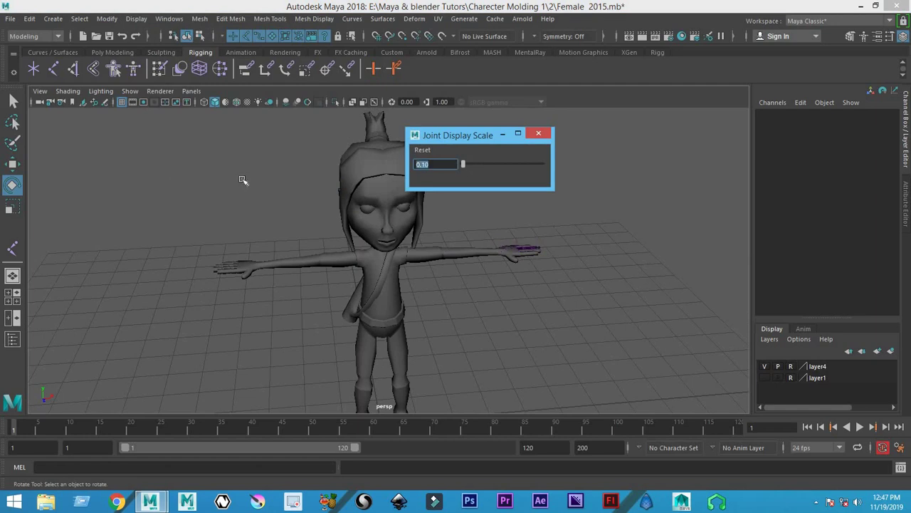
left_click(538, 134)
Maximise the top view and zoom in on the character's hand
key("space")
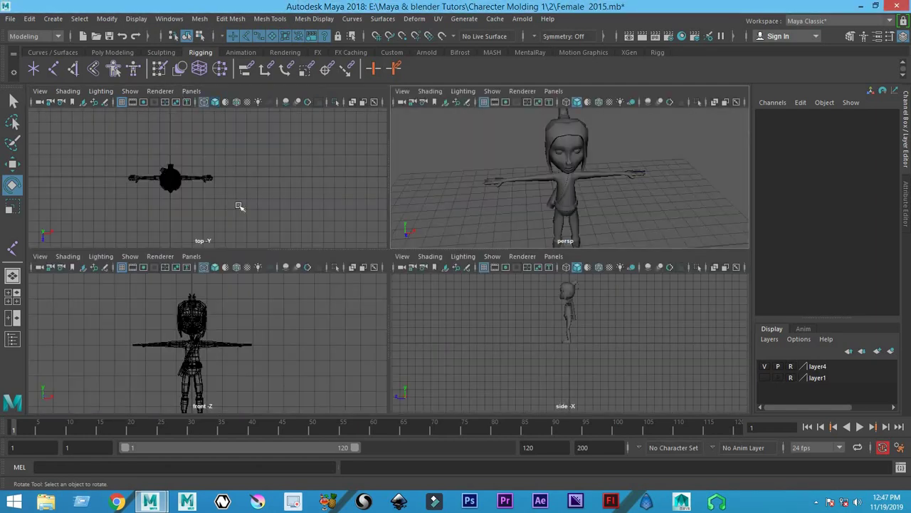
key("space")
scroll(280, 258, "up", 5)
scroll(524, 238, "up", 3)
Move the first finger joint chain along Z into the upper finger
scroll(380, 270, "up", 2)
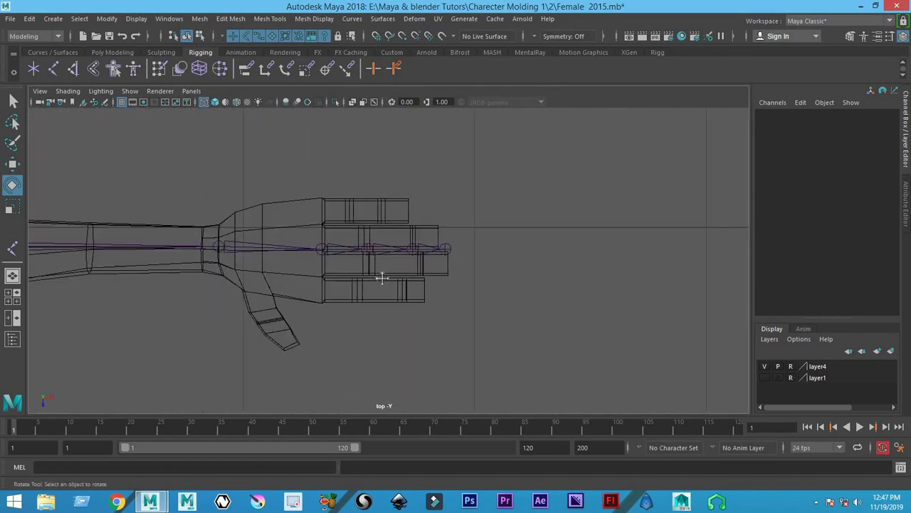
scroll(356, 257, "up", 2)
left_click(326, 240)
key("w")
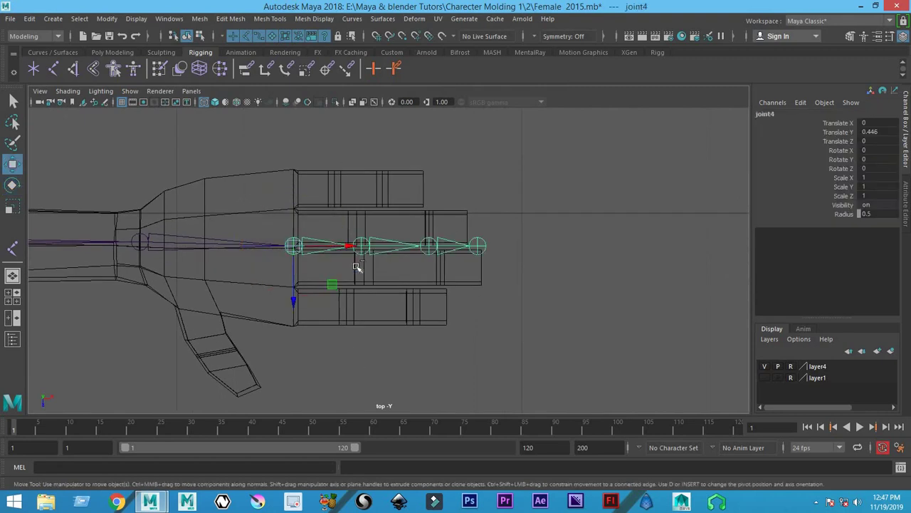
left_click_drag(291, 297, 294, 331)
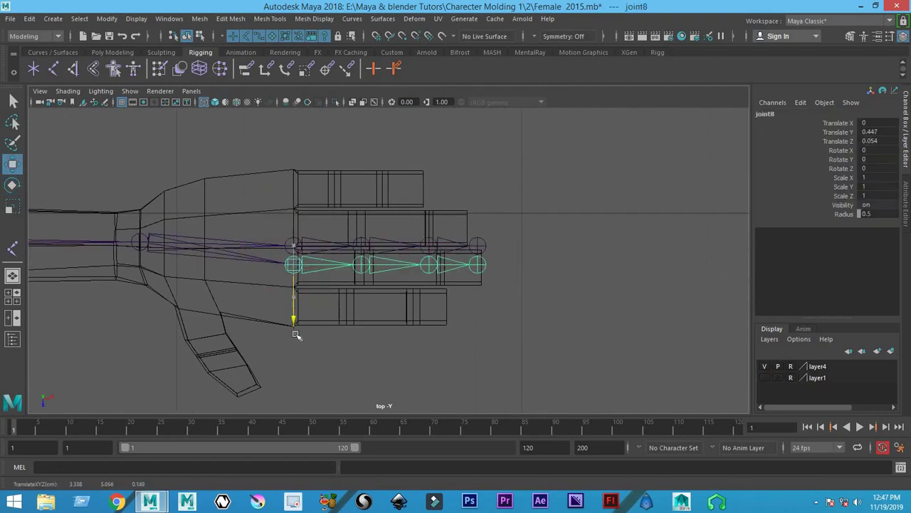
key("ctrl+z")
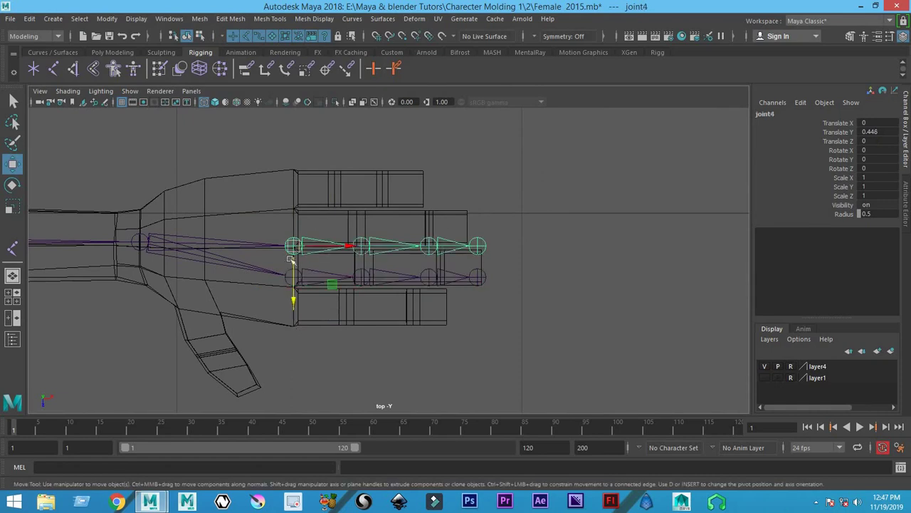
left_click_drag(292, 299, 293, 282)
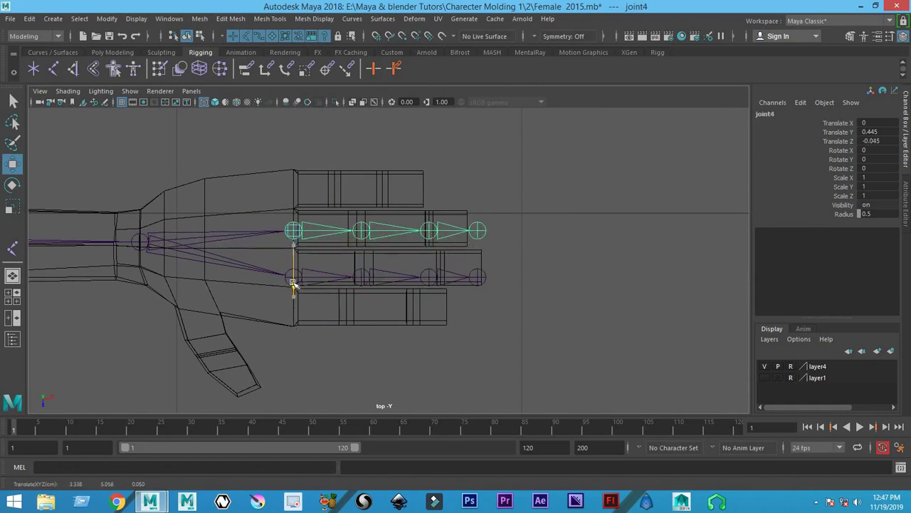
Nudge the second finger chain into its finger, then undo the lower-finger moves
left_click(320, 275)
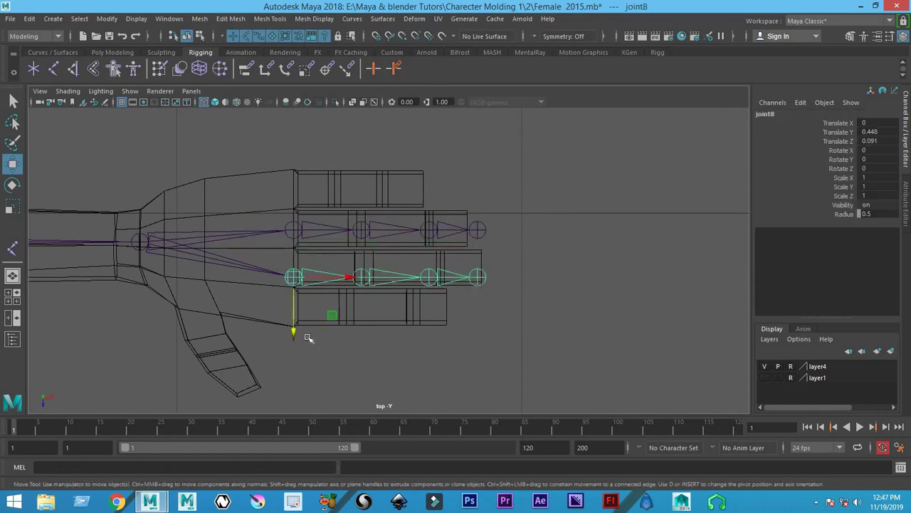
scroll(295, 333, "up", 3)
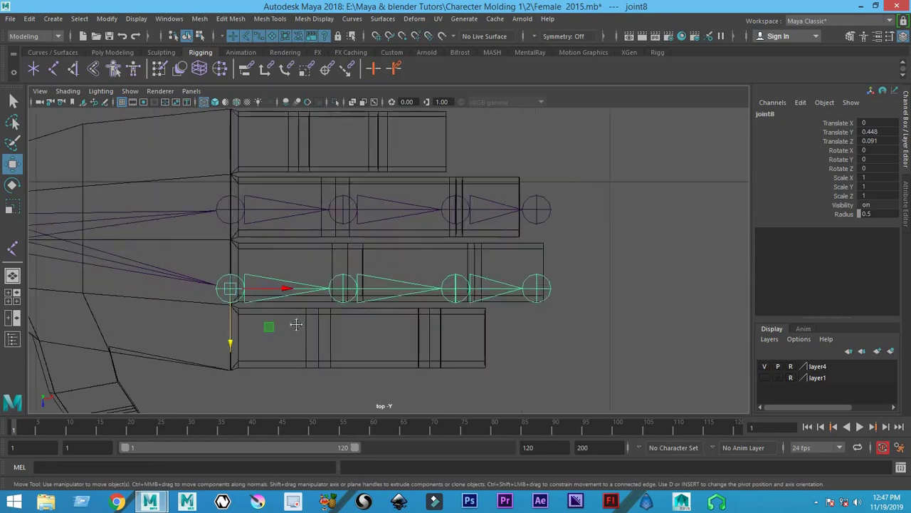
scroll(306, 366, "up", 3)
left_click_drag(235, 331, 235, 303)
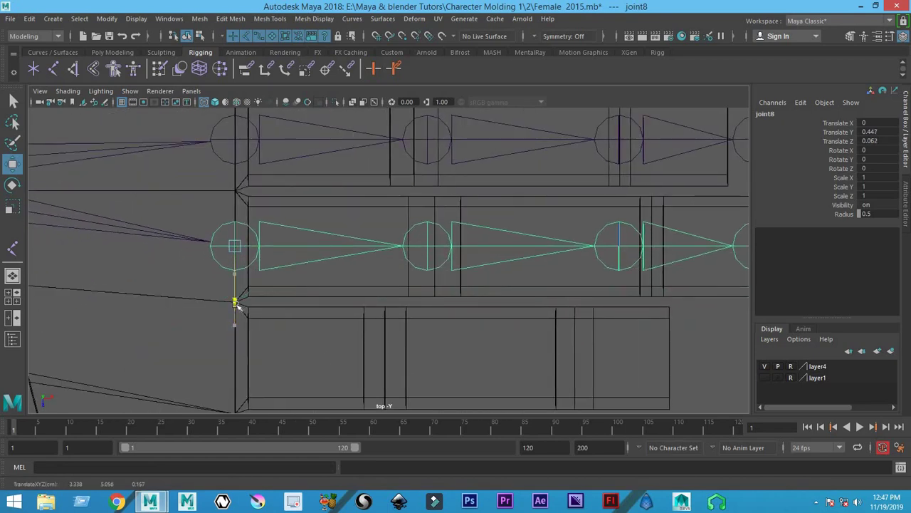
left_click_drag(234, 304, 238, 408)
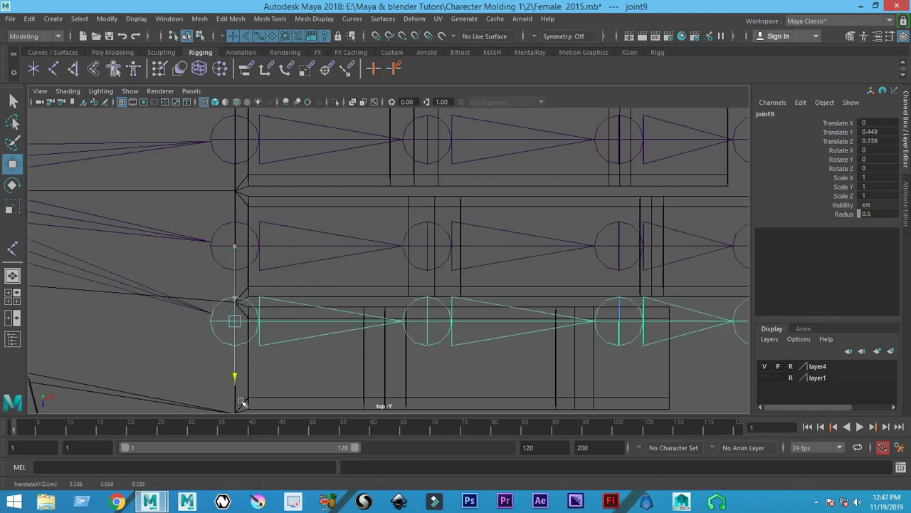
scroll(238, 406, "up", 1)
middle_click_drag(233, 339, 278, 265, "alt")
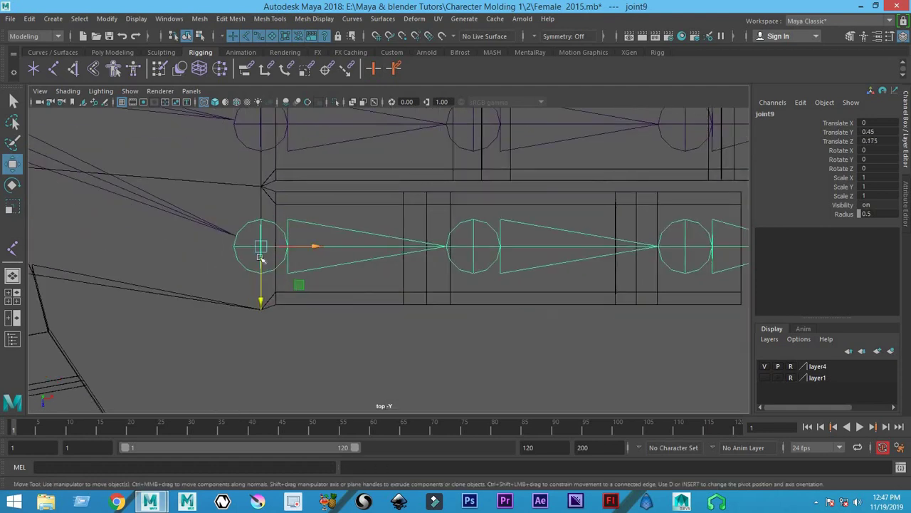
key("ctrl+z")
key("ctrl+z")
key("ctrl+z")
key("ctrl+z")
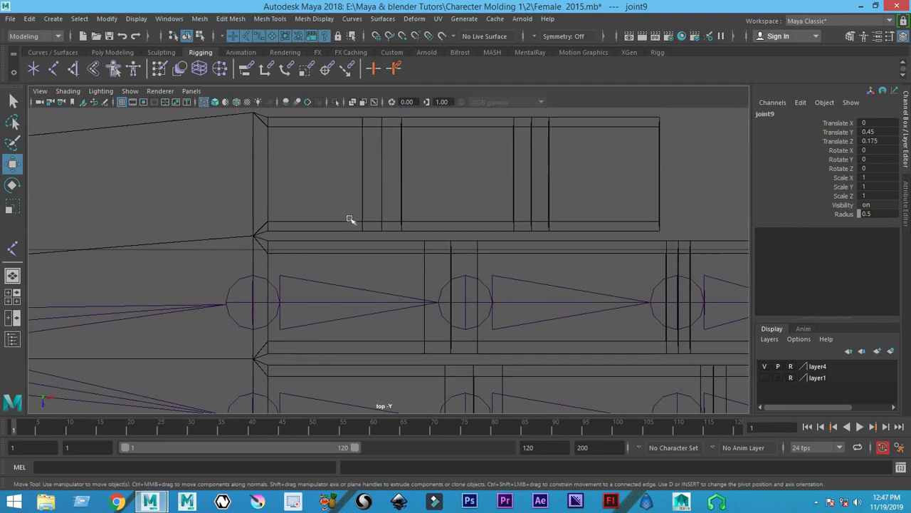
key("ctrl+z")
Duplicate the finger chain and move the copy up into the upper finger
key("ctrl+d")
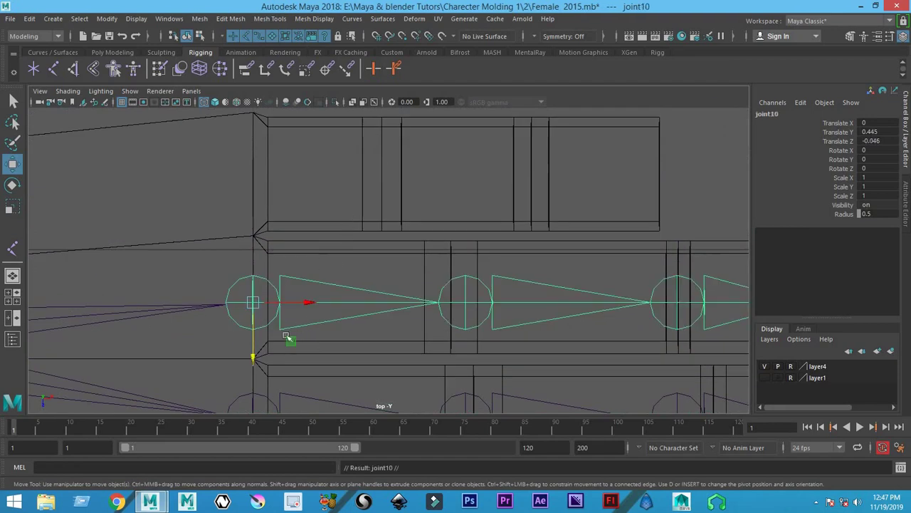
left_click_drag(254, 356, 258, 233)
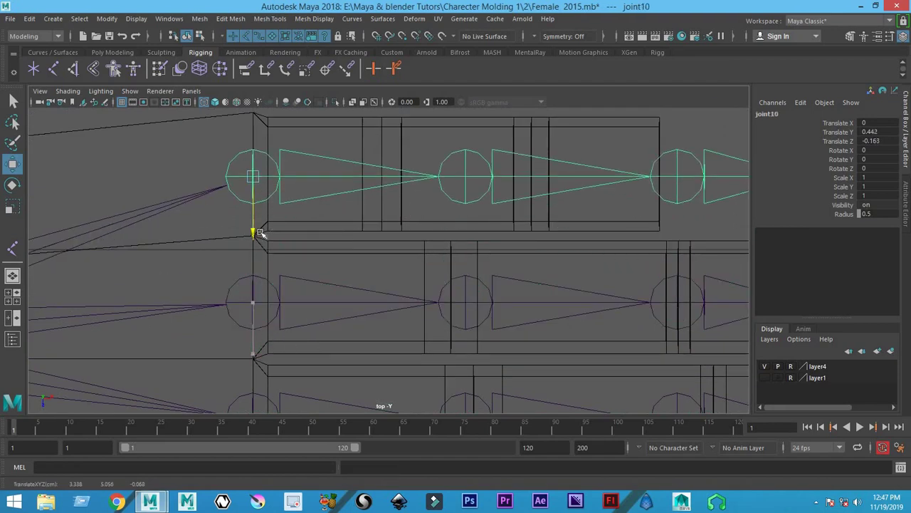
scroll(478, 258, "down", 10)
scroll(472, 252, "up", 5)
scroll(467, 235, "up", 3)
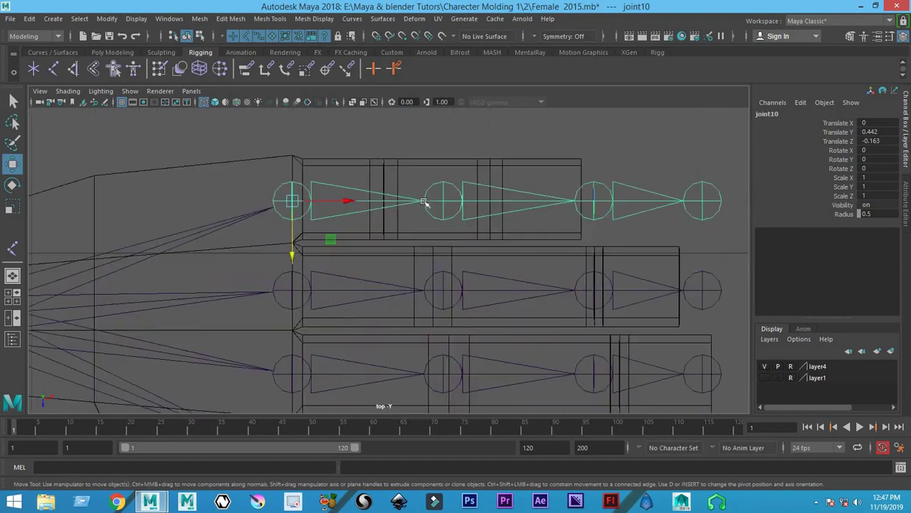
scroll(460, 221, "up", 2)
Slide the copied chain's joints left onto the upper finger's knuckles and tip
left_click(525, 261)
left_click_drag(526, 261, 445, 264)
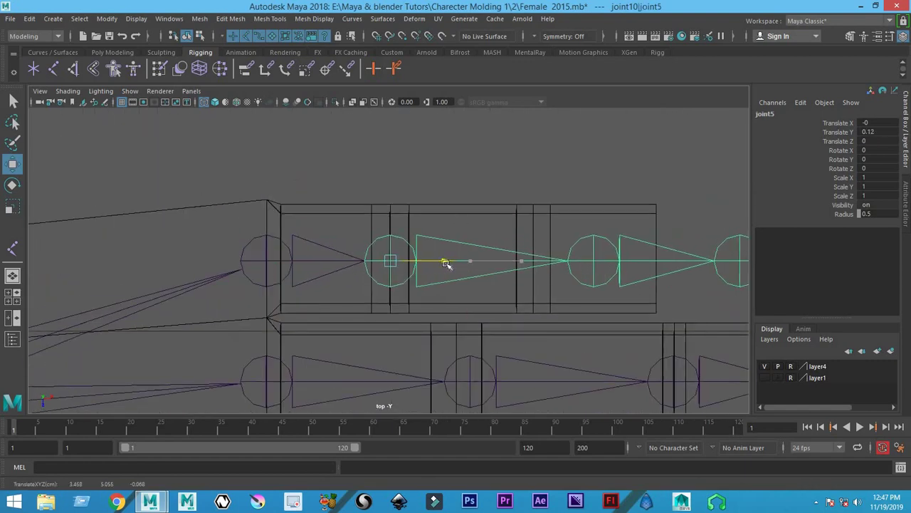
left_click(659, 257)
left_click_drag(649, 260, 596, 262)
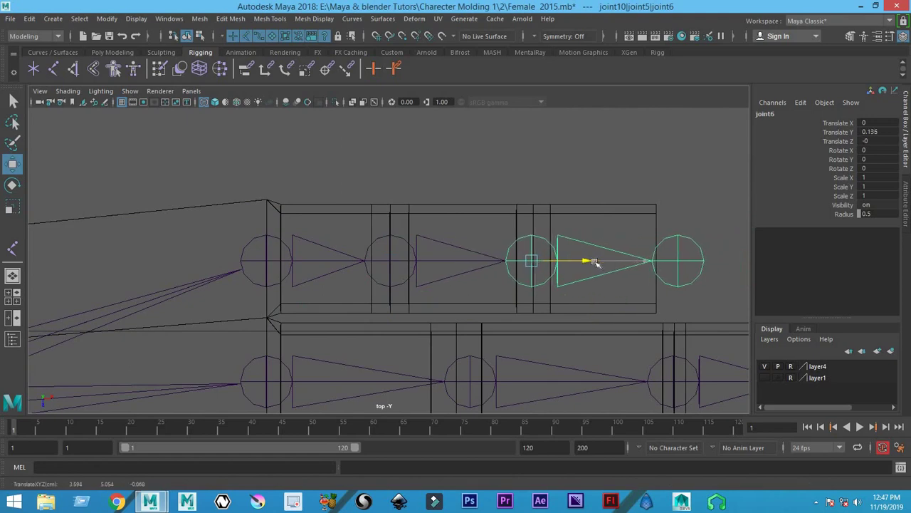
key("Down")
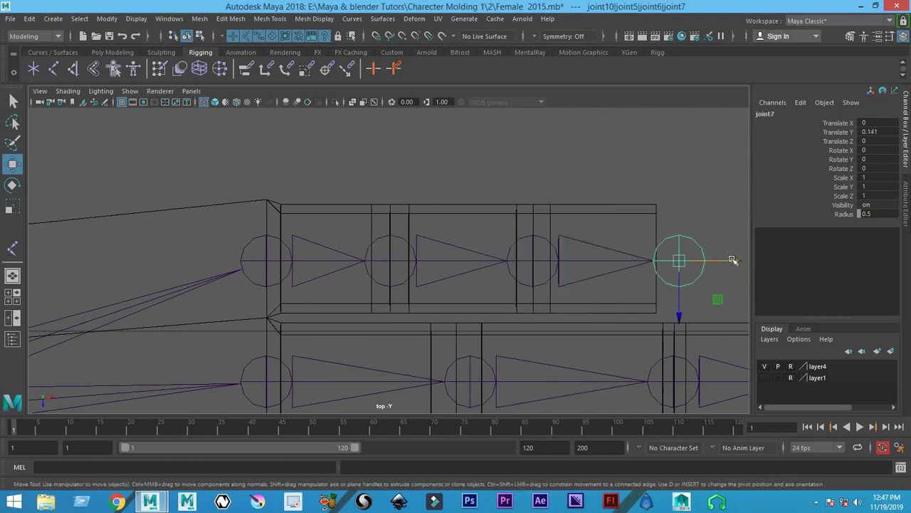
mouse_move(729, 262)
left_mouse_down()
mouse_move(706, 290)
mouse_move(710, 261)
left_mouse_up()
Align the middle finger chain's joints with its knuckles and fingertip
mouse_move(641, 146)
middle_mouse_down("alt")
mouse_move(498, 246)
mouse_move(505, 346)
middle_mouse_up("alt")
left_click(526, 300)
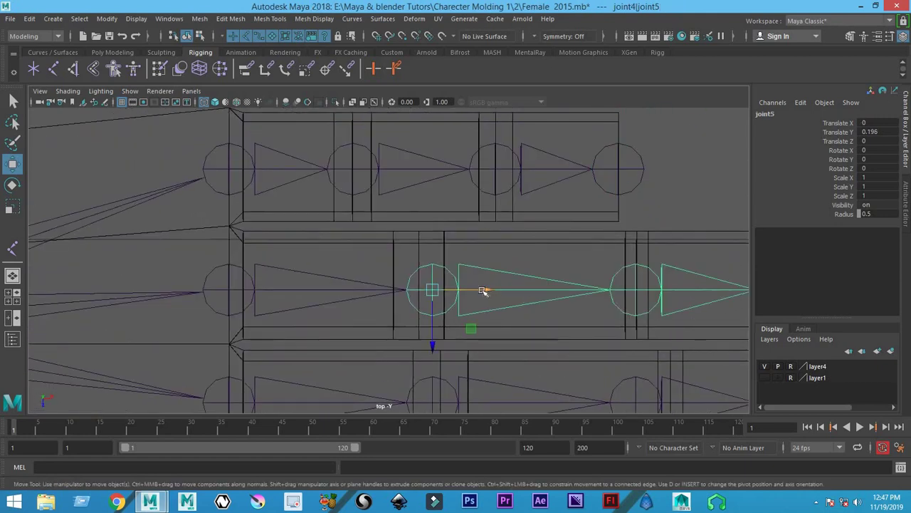
left_click_drag(483, 290, 472, 292)
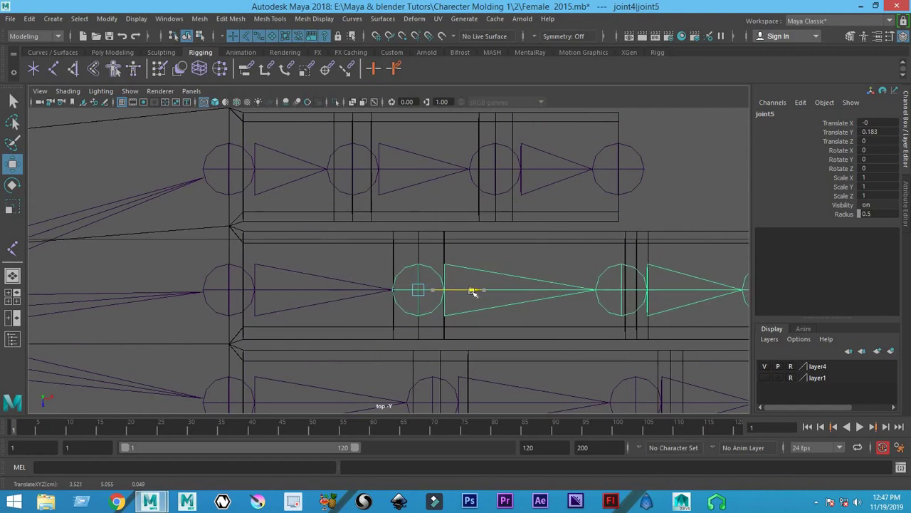
middle_click_drag(504, 299, 417, 255, "alt")
left_click(441, 297)
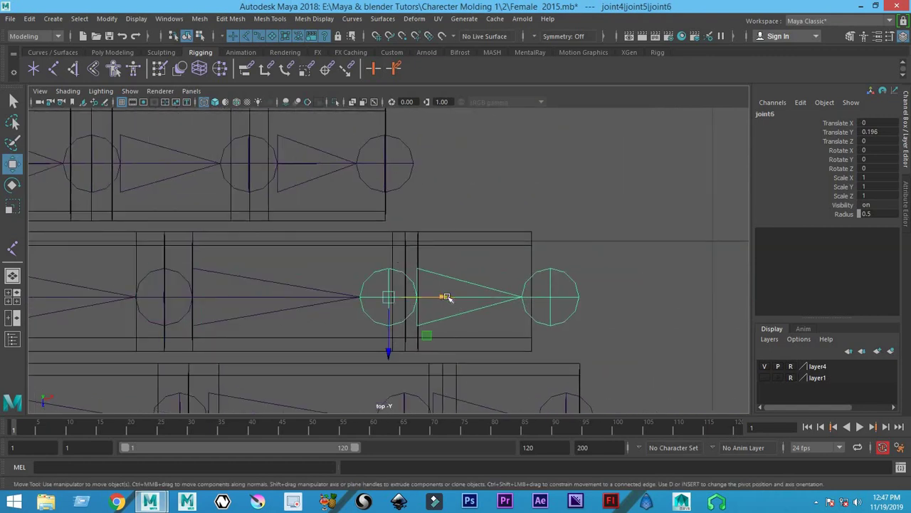
left_click_drag(445, 297, 461, 297)
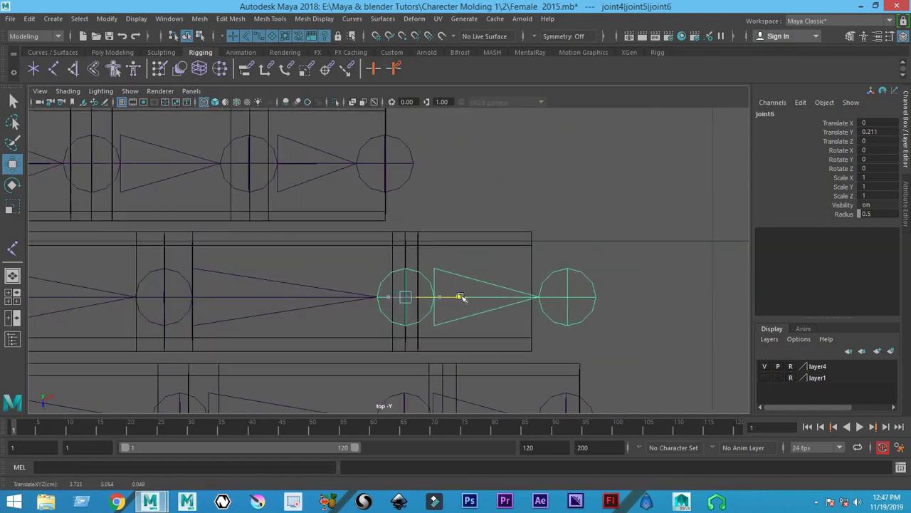
left_click(589, 320)
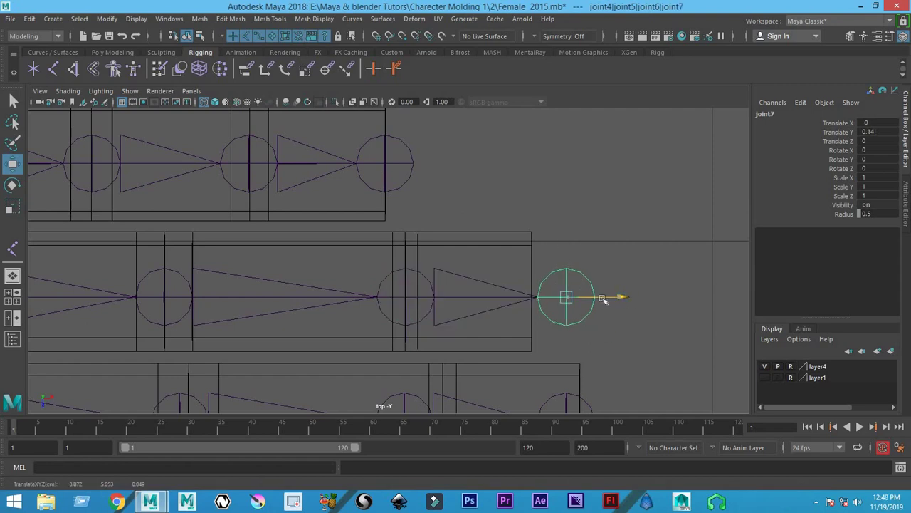
left_click_drag(619, 297, 594, 299)
left_click(393, 359)
Align the lower finger chain's joints with its knuckles and fingertip
scroll(330, 246, "down", 2)
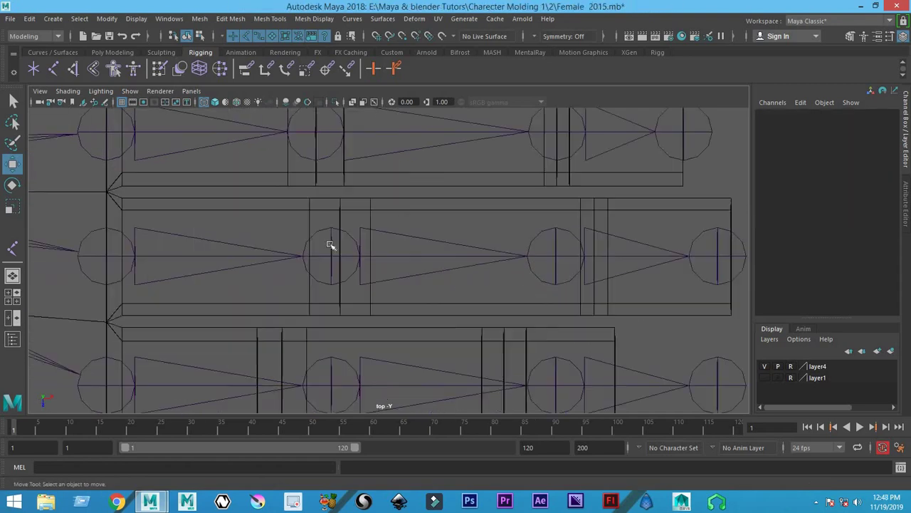
left_click(384, 276)
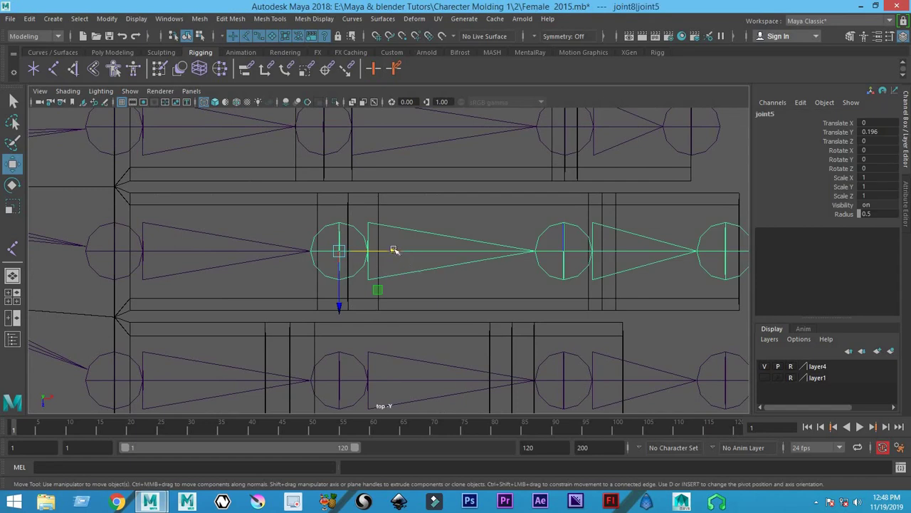
left_click_drag(392, 249, 402, 250)
middle_click_drag(477, 259, 311, 280, "alt")
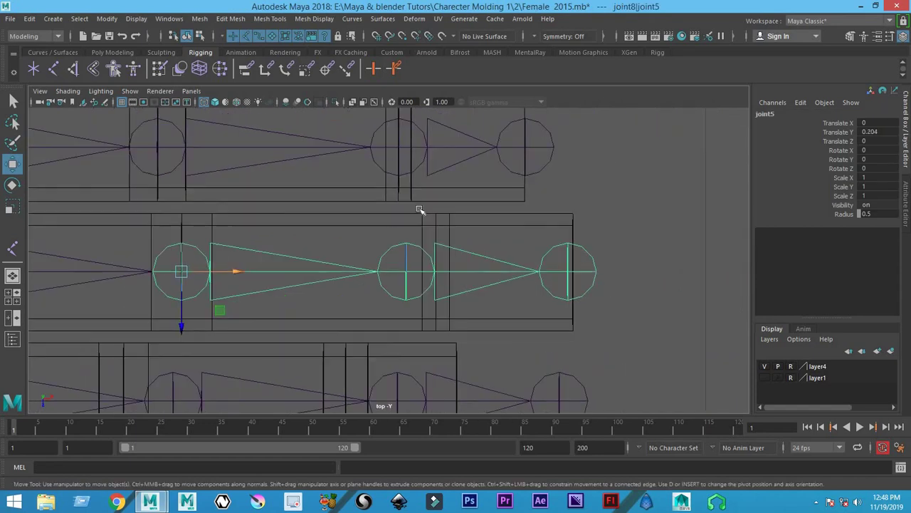
left_click(469, 267)
left_click_drag(459, 270, 488, 271)
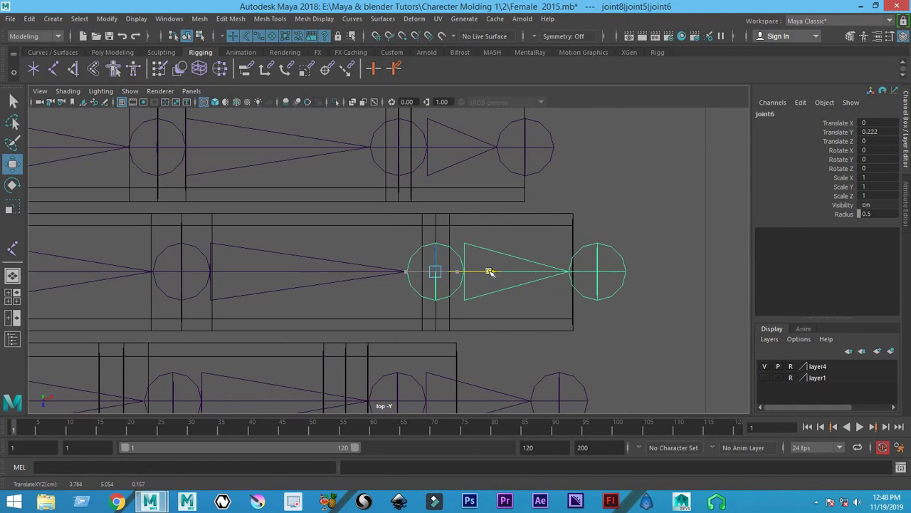
left_click(625, 271)
left_click_drag(650, 270, 630, 269)
left_click(406, 349)
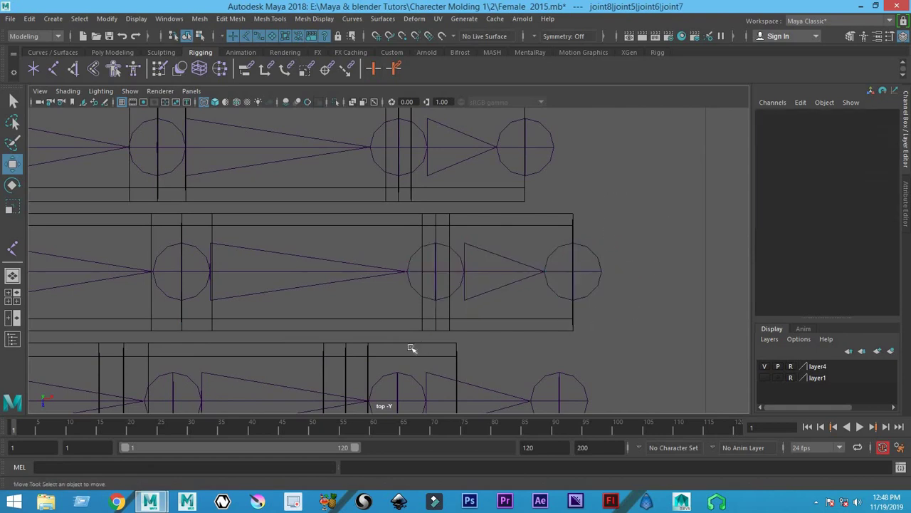
Slide joint5, joint6 and the fingertip joint of the next finger onto its knuckles
mouse_move(406, 349)
middle_mouse_down("alt")
mouse_move(378, 320)
mouse_move(441, 234)
middle_mouse_up("alt")
left_click(501, 288)
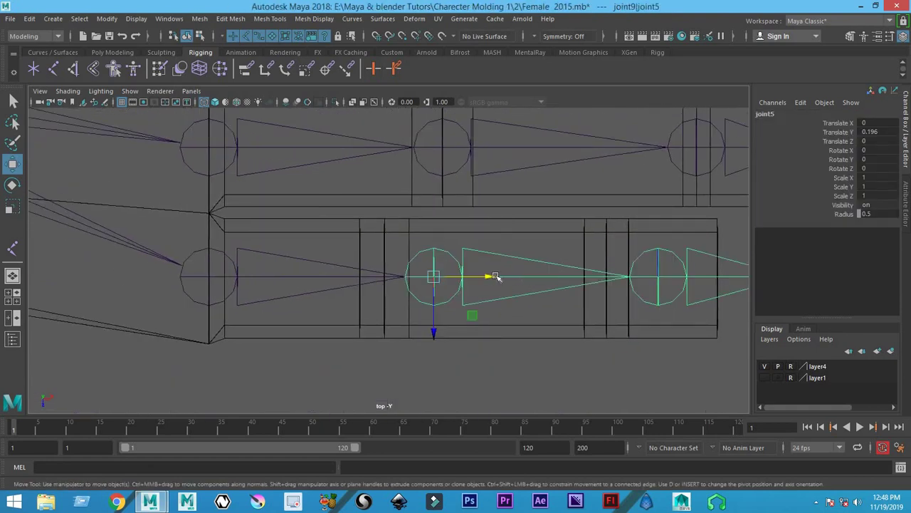
left_click_drag(495, 276, 445, 277)
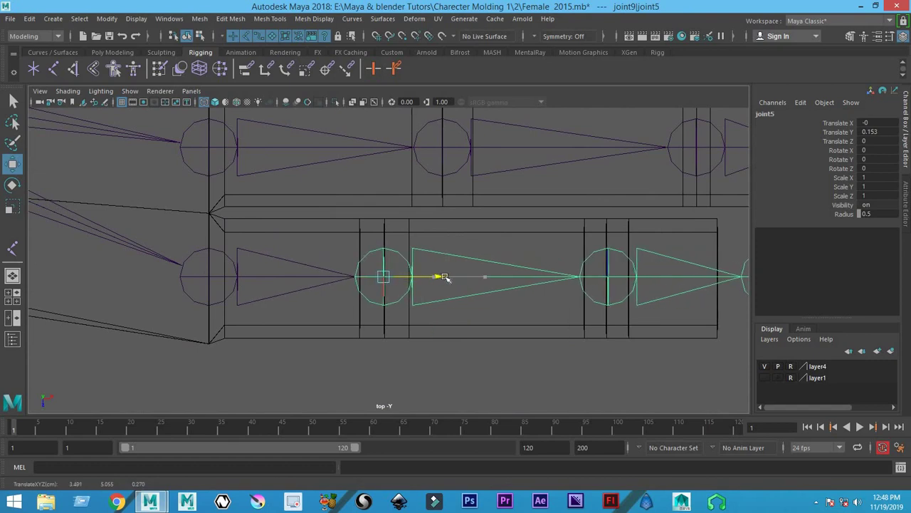
middle_click_drag(513, 306, 415, 235, "alt")
left_click(459, 307)
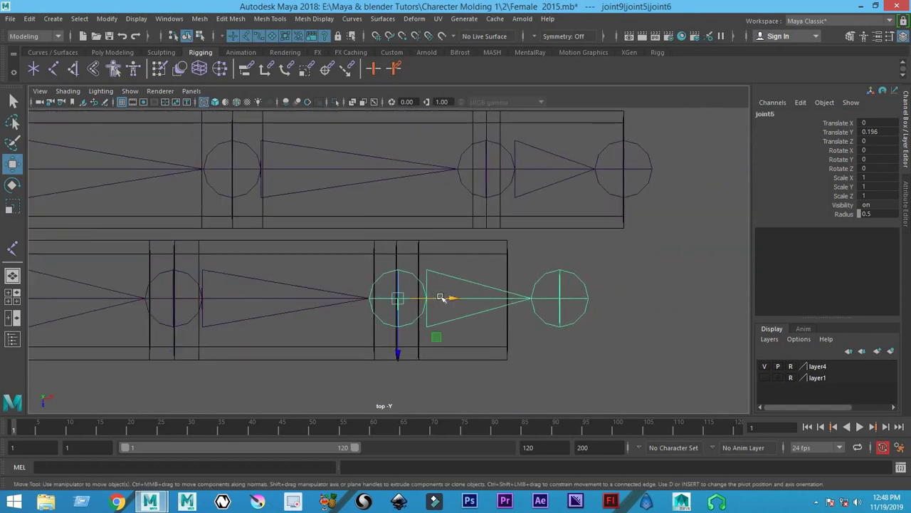
left_click_drag(442, 299, 437, 299)
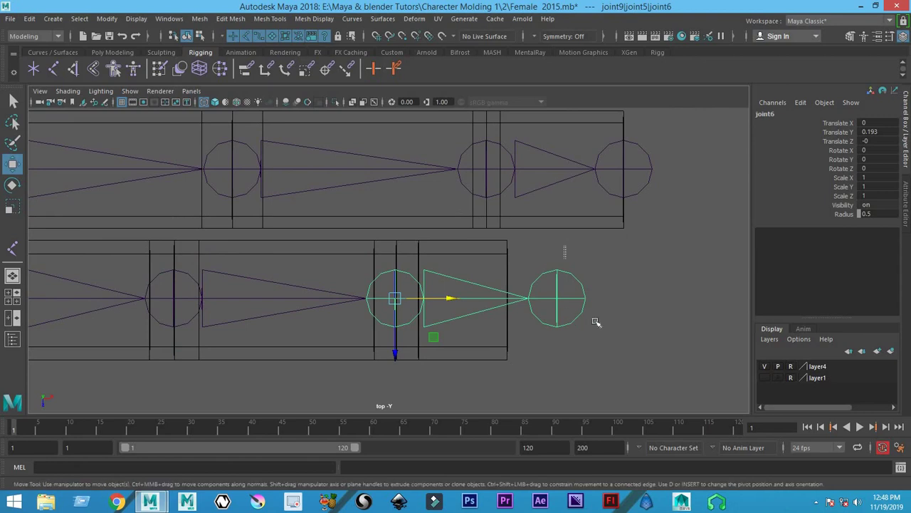
key("Down")
left_click_drag(610, 297, 566, 297)
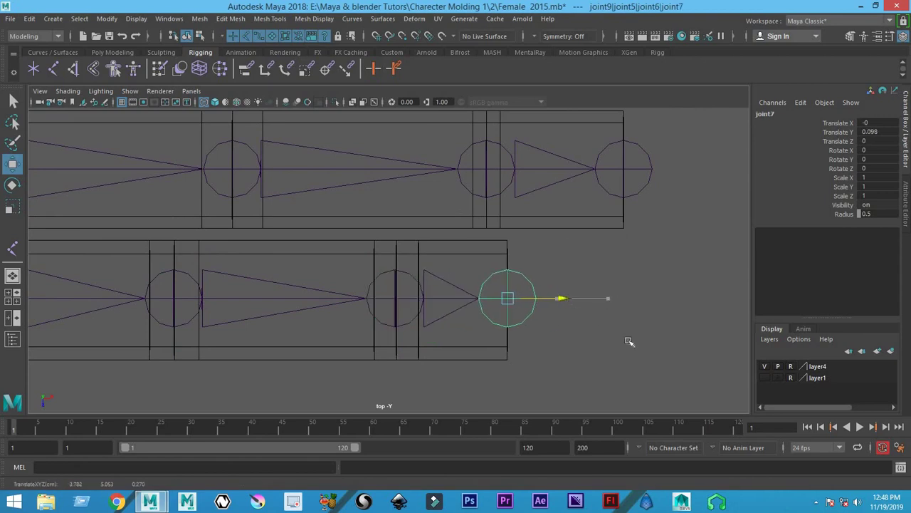
left_click(287, 270)
Draw a three-joint thumb chain from the thumb base through its middle to the tip
scroll(315, 260, "down", 10)
scroll(264, 274, "up", 5)
scroll(318, 309, "up", 5)
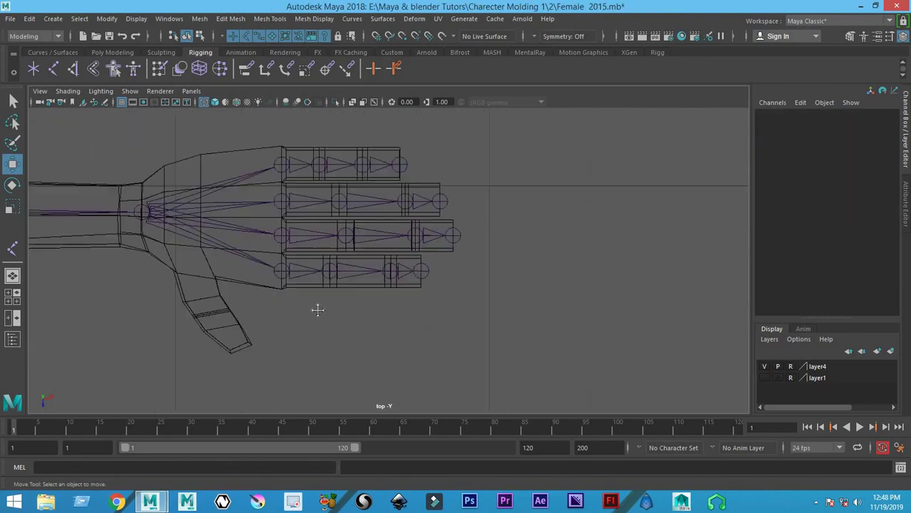
scroll(413, 270, "down", 2)
scroll(378, 218, "up", 3)
scroll(210, 196, "down", 2)
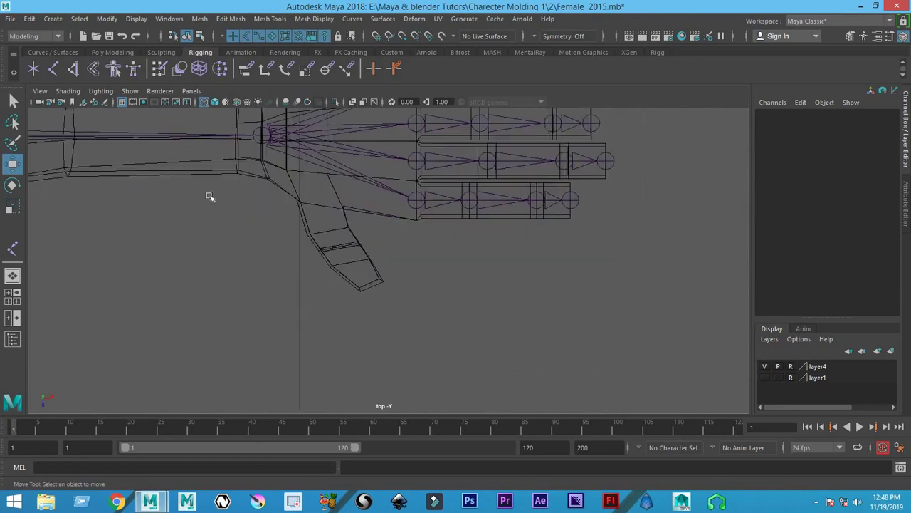
left_click(53, 68)
scroll(364, 233, "up", 2)
scroll(325, 204, "up", 2)
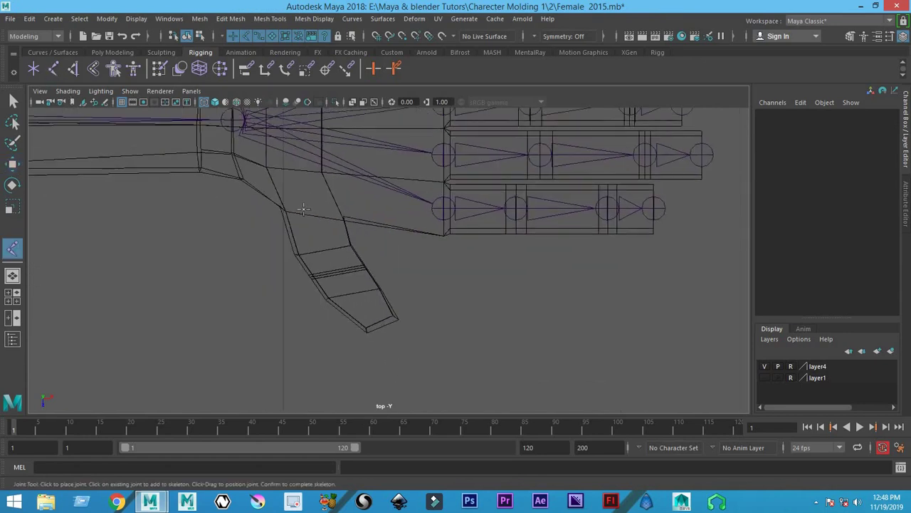
left_click(303, 208)
left_click(341, 272)
left_click(386, 328)
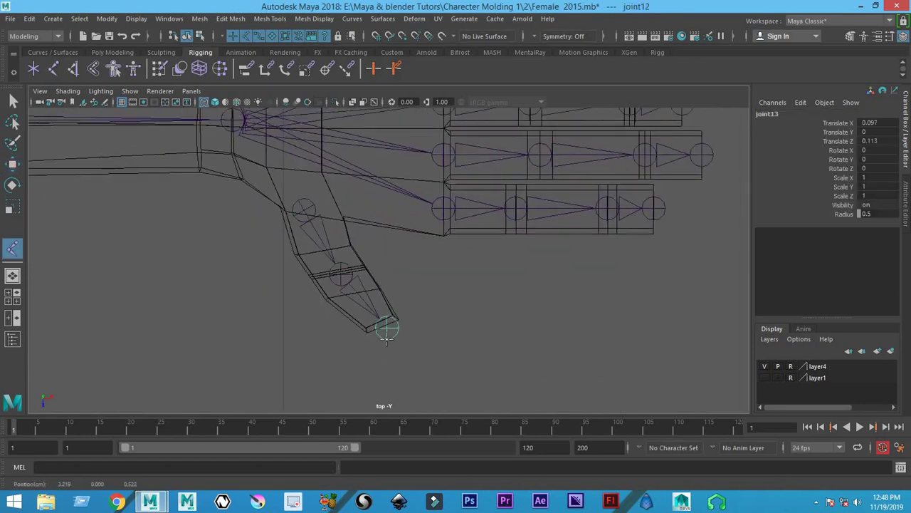
key("w")
Raise the thumb chain to hand height in the front view and rotate it -10.458 on Z
key("space")
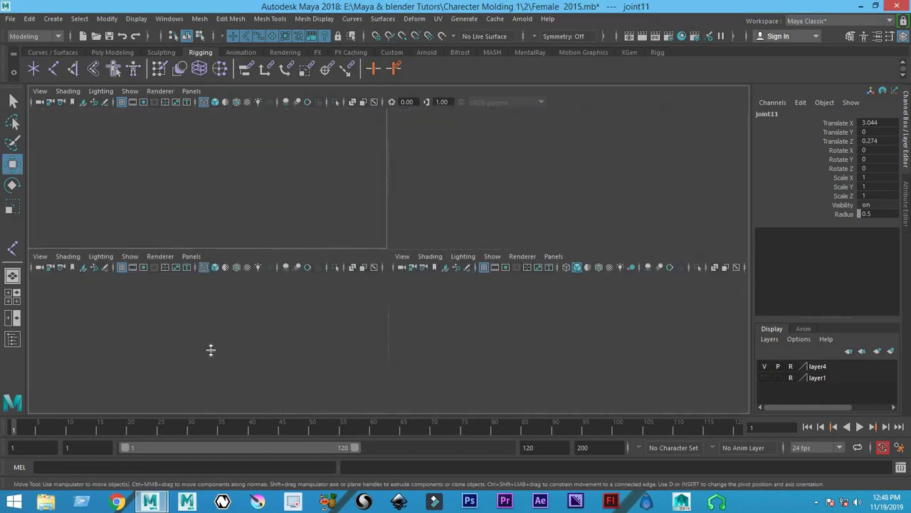
key("space")
scroll(421, 336, "down", 5)
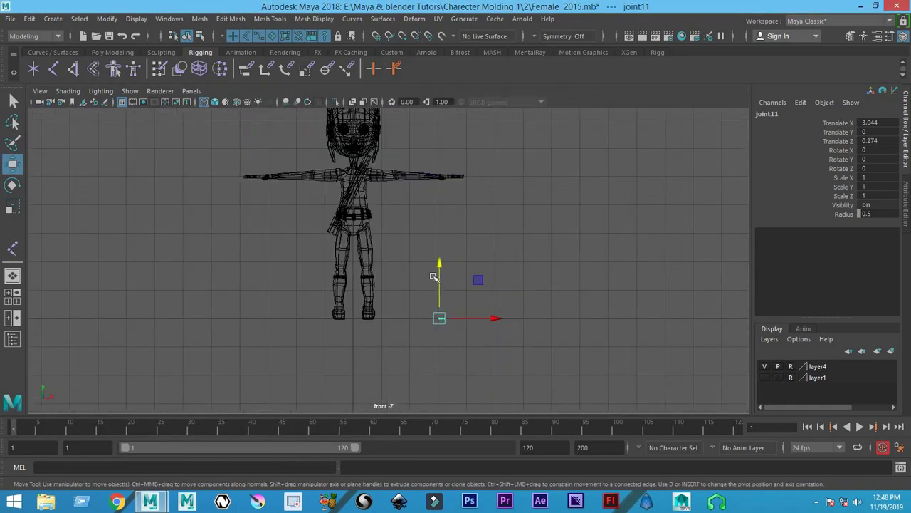
left_click_drag(442, 265, 447, 126)
scroll(443, 189, "up", 3)
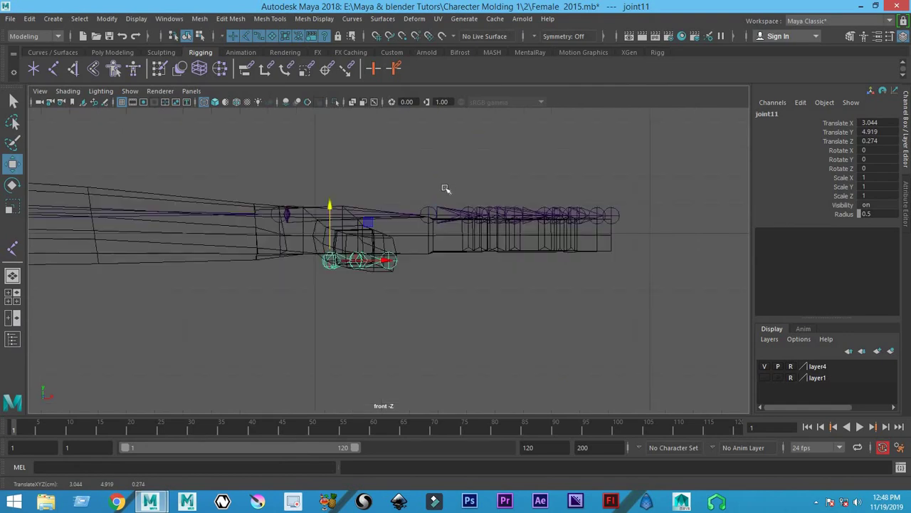
scroll(446, 191, "up", 3)
scroll(306, 210, "up", 3)
left_click_drag(267, 179, 266, 165)
scroll(256, 213, "up", 3)
key("e")
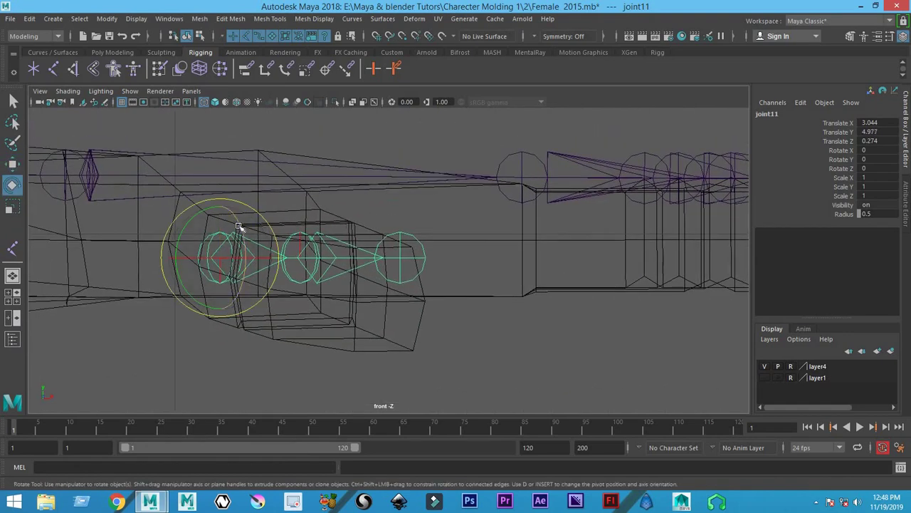
left_click_drag(239, 227, 239, 234)
key("w")
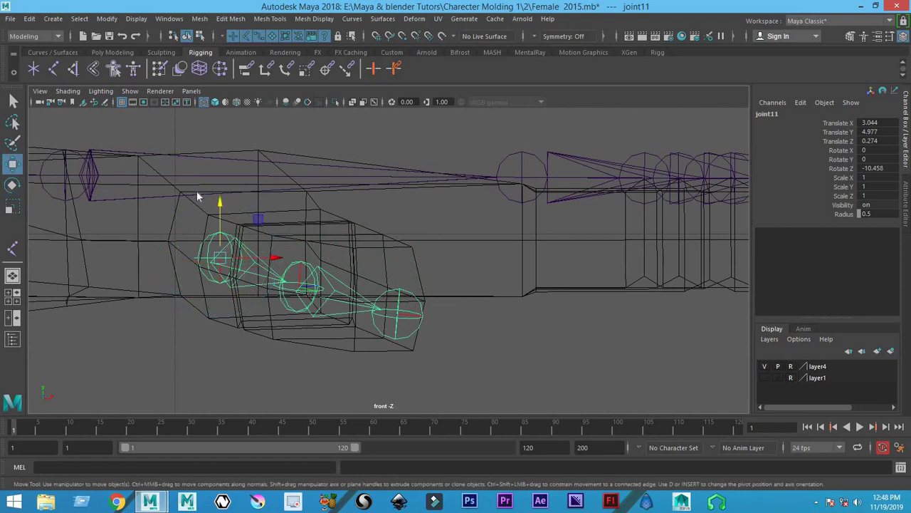
Parent the thumb chain to the wrist joint, joint3, in the top view
key("space")
key("space")
scroll(307, 229, "up", 2)
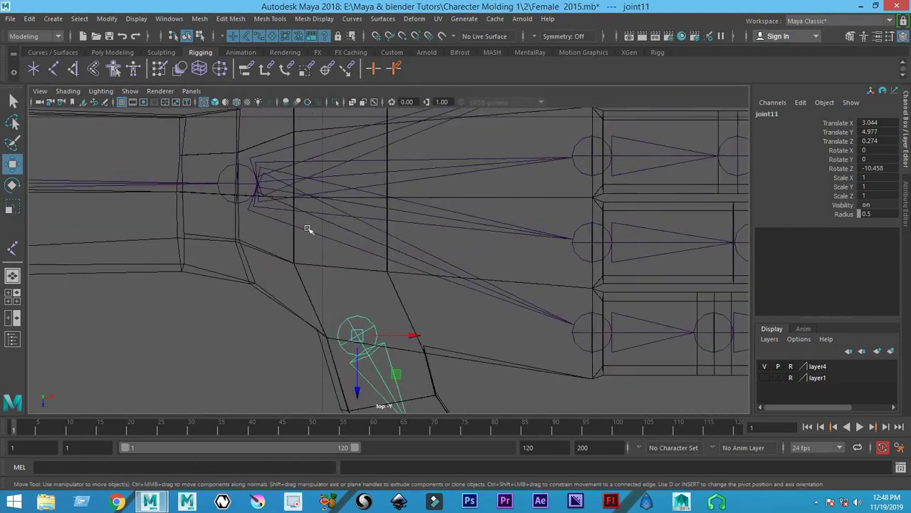
left_click(260, 200)
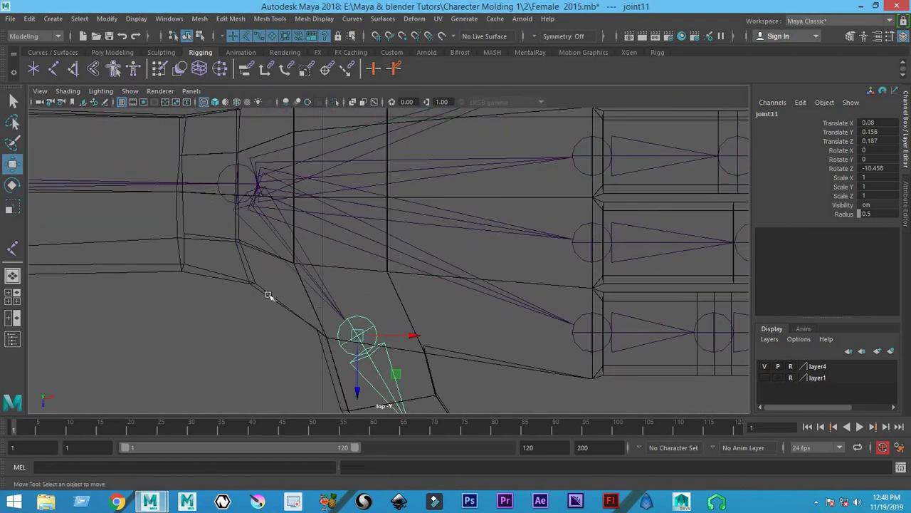
left_click(315, 309)
scroll(299, 291, "down", 3)
scroll(292, 285, "down", 3)
scroll(335, 292, "up", 3)
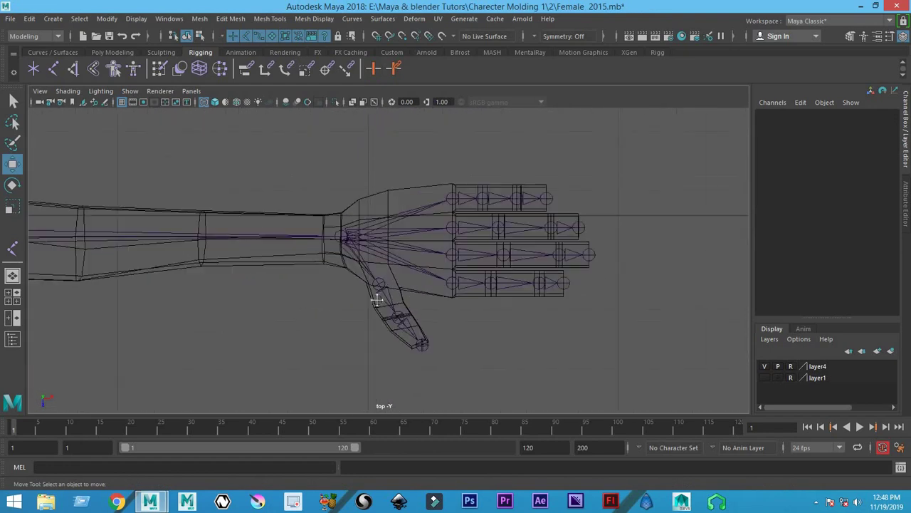
scroll(395, 292, "up", 2)
scroll(442, 296, "up", 3)
Check that the thumb's root joint is attached to the wrist, then frame the whole scene
left_click(472, 302)
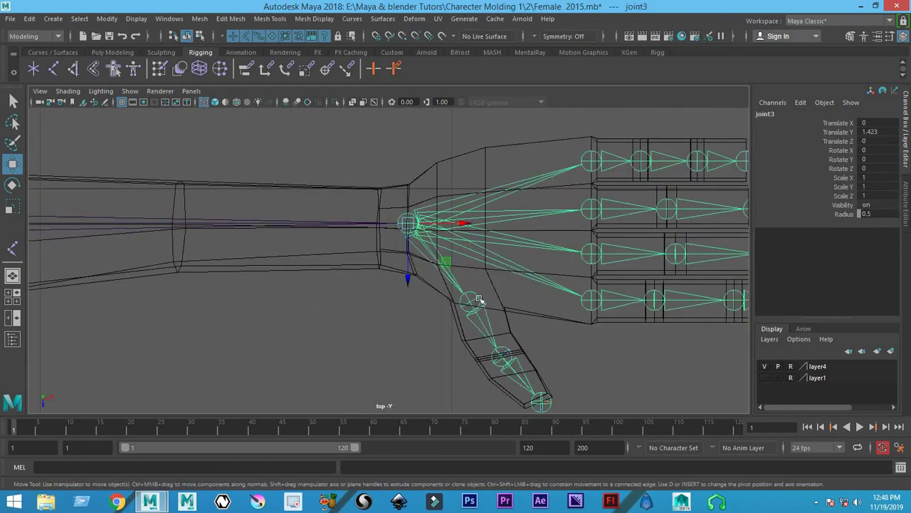
left_click(475, 300)
middle_click_drag(485, 348, 453, 299, "alt")
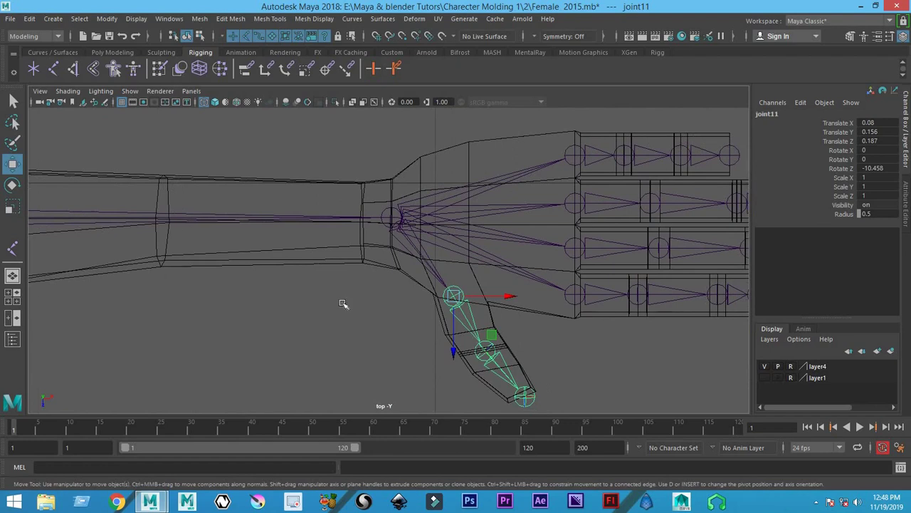
key("a")
left_click(264, 305)
key("space")
key("space")
Show the side view in wireframe with the character's leg framed
key("a")
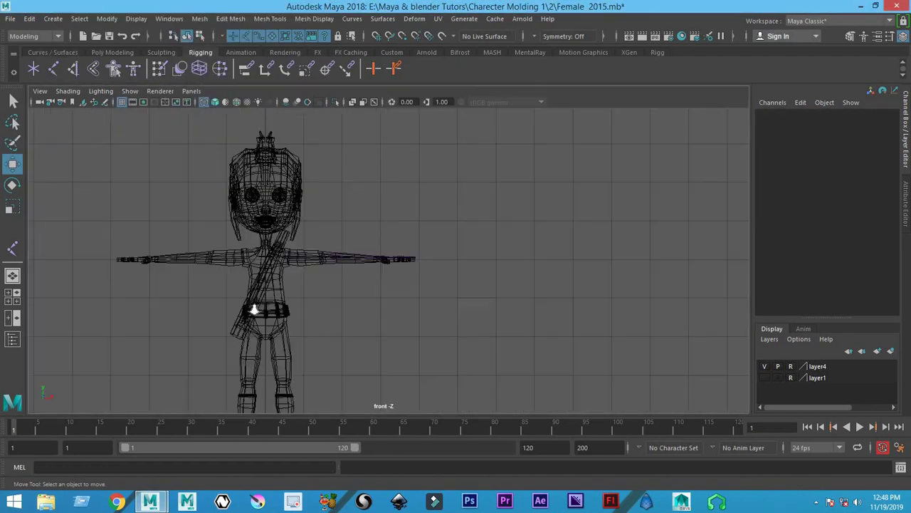
scroll(254, 309, "up", 2)
scroll(410, 271, "up", 3)
scroll(363, 387, "up", 3)
scroll(338, 270, "up", 2)
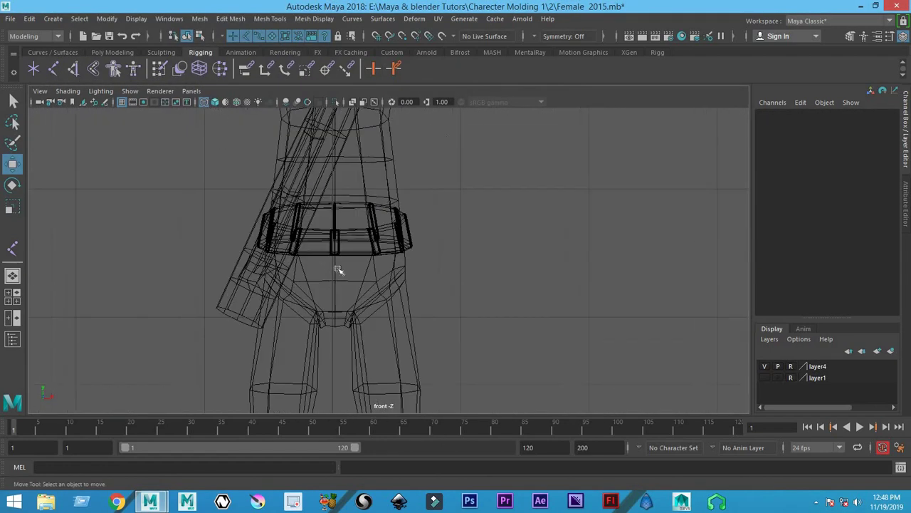
key("space")
key("space")
key("space")
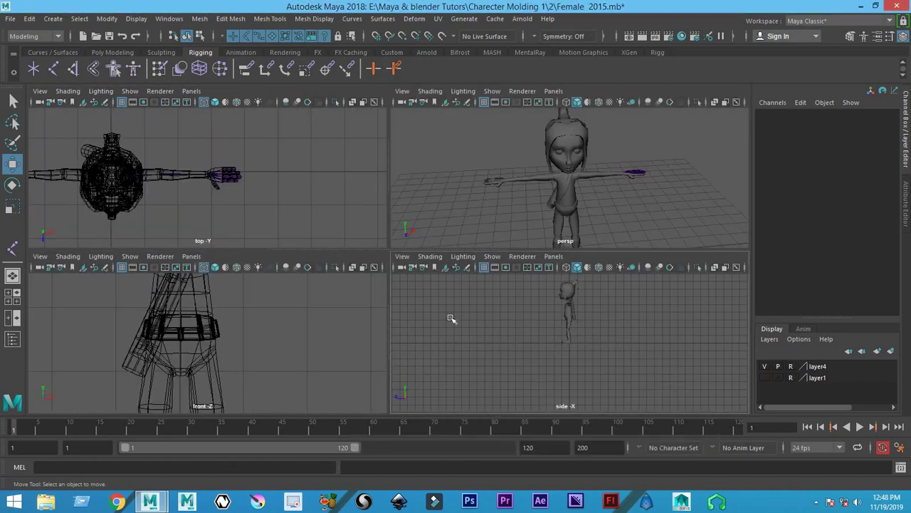
key("space")
scroll(353, 267, "up", 3)
scroll(377, 339, "up", 2)
key("4")
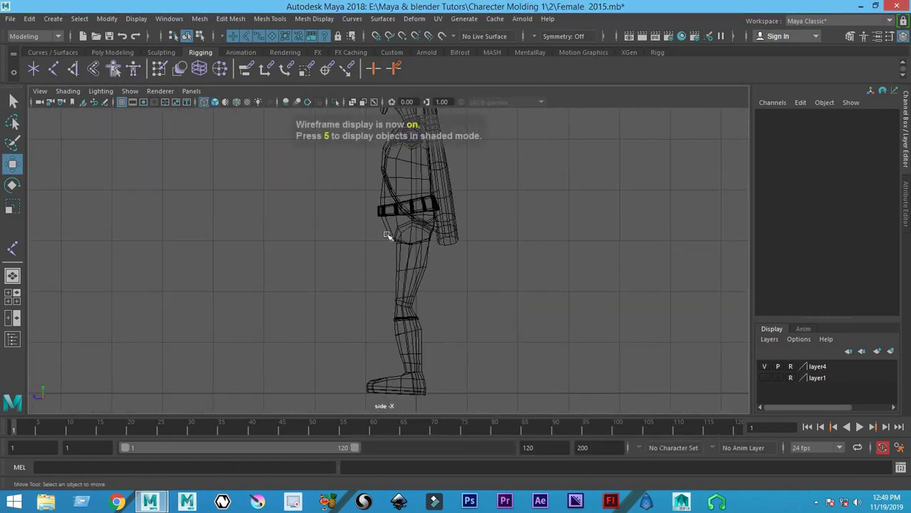
middle_click_drag(386, 235, 292, 185, "alt")
Start a new leg chain with a hip joint and a knee joint below it
left_click(53, 68)
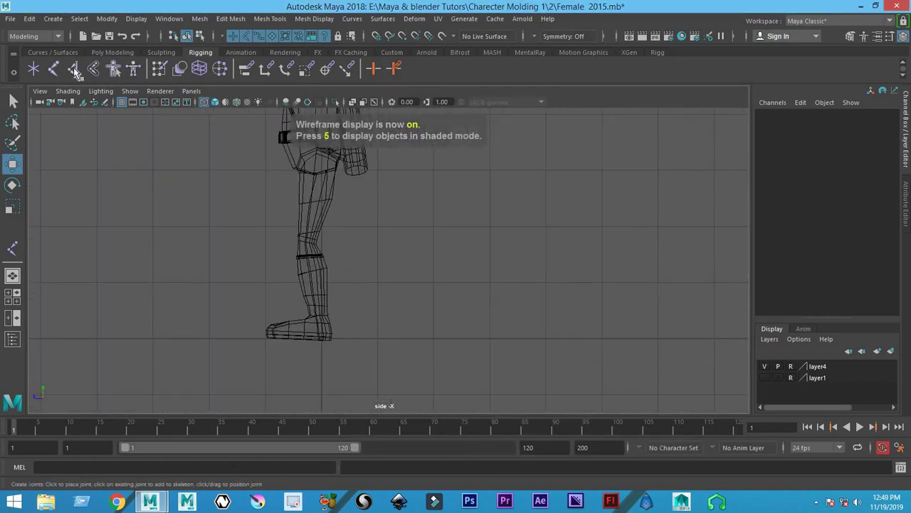
scroll(320, 225, "up", 2)
scroll(320, 225, "up", 2)
left_click(314, 238)
mouse_move(315, 237)
middle_mouse_down("alt")
mouse_move(291, 233)
mouse_move(284, 163)
middle_mouse_up("alt")
scroll(284, 162, "up", 1)
left_click(272, 258)
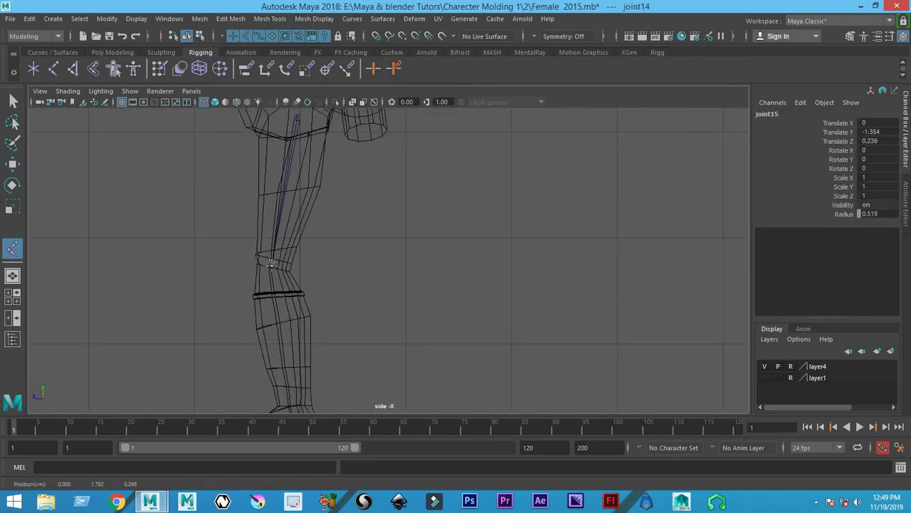
Add ankle, ball-of-foot and toe-tip joints and complete the leg chain
middle_click_drag(282, 358, 282, 263, "alt")
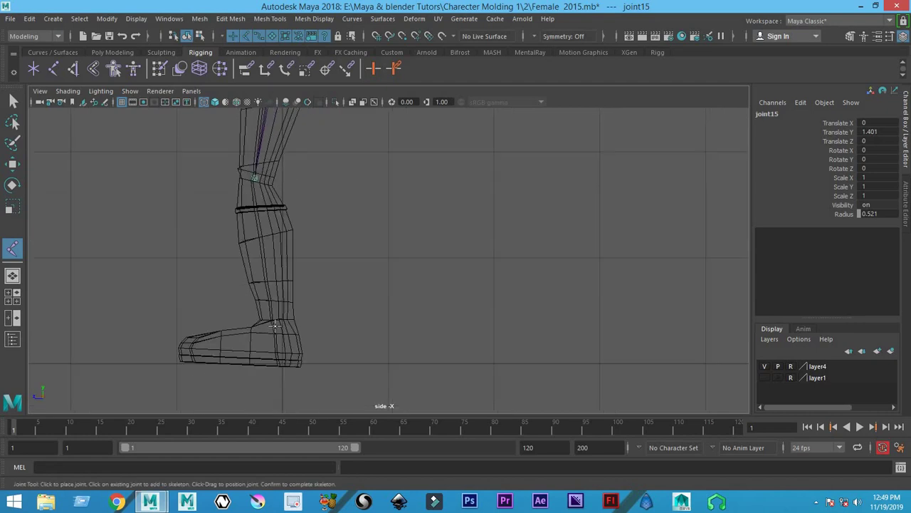
scroll(256, 334, "up", 2)
scroll(407, 271, "up", 2)
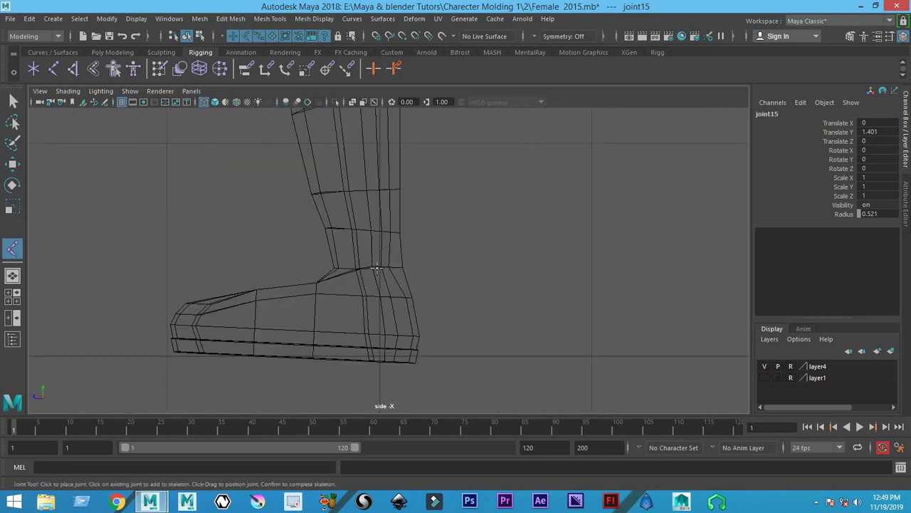
left_click(377, 268)
middle_click_drag(378, 268, 427, 243, "alt")
left_click(330, 300)
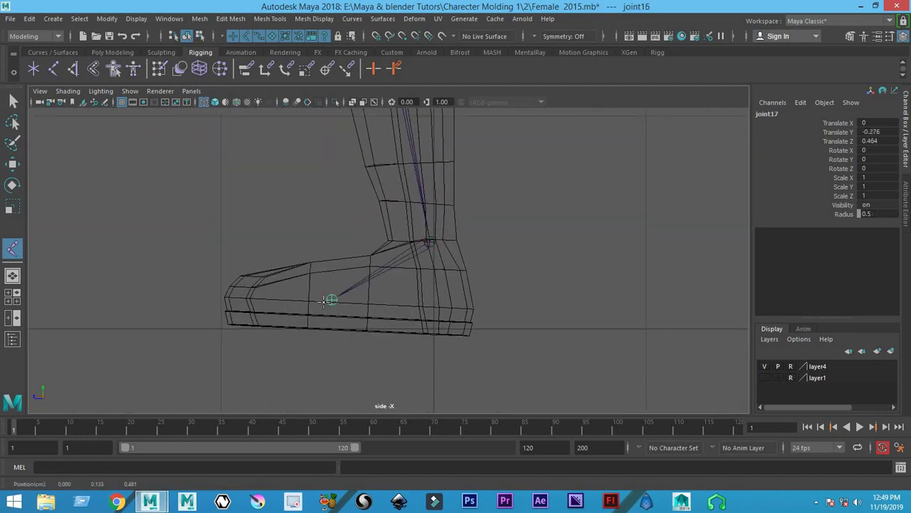
left_click(227, 300)
key("Return")
Switch to the Move tool and bring up the full-size front view
key("w")
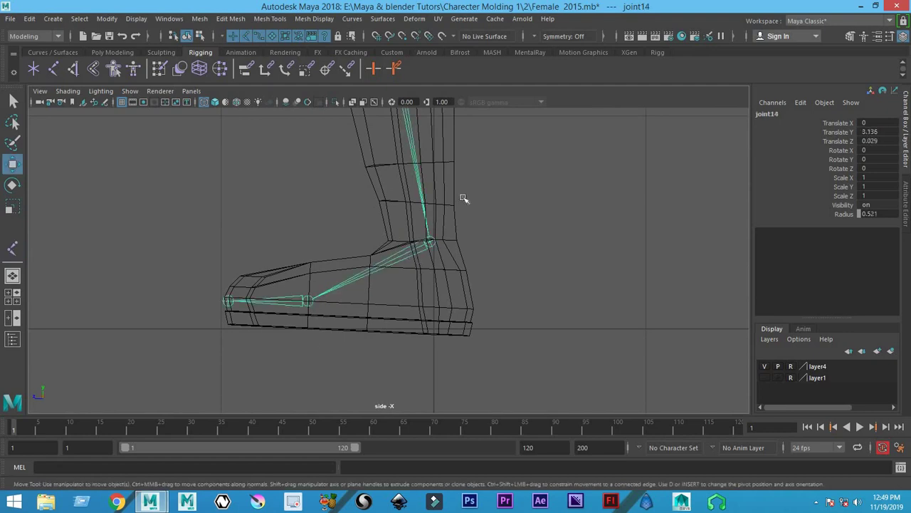
scroll(455, 196, "down", 5)
scroll(384, 235, "up", 5)
key("space")
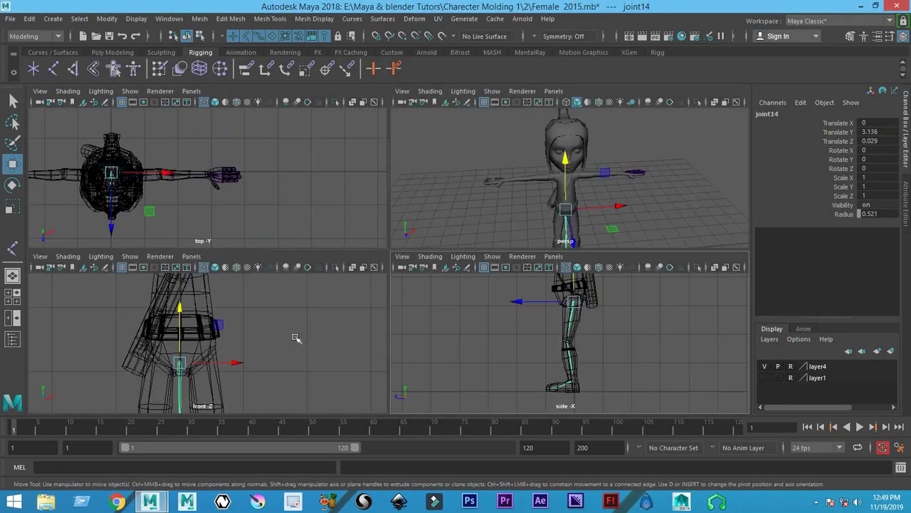
key("space")
Shift the leg chain sideways into the leg, to hip Translate X 0.489
scroll(342, 222, "down", 2)
left_click_drag(336, 211, 393, 211)
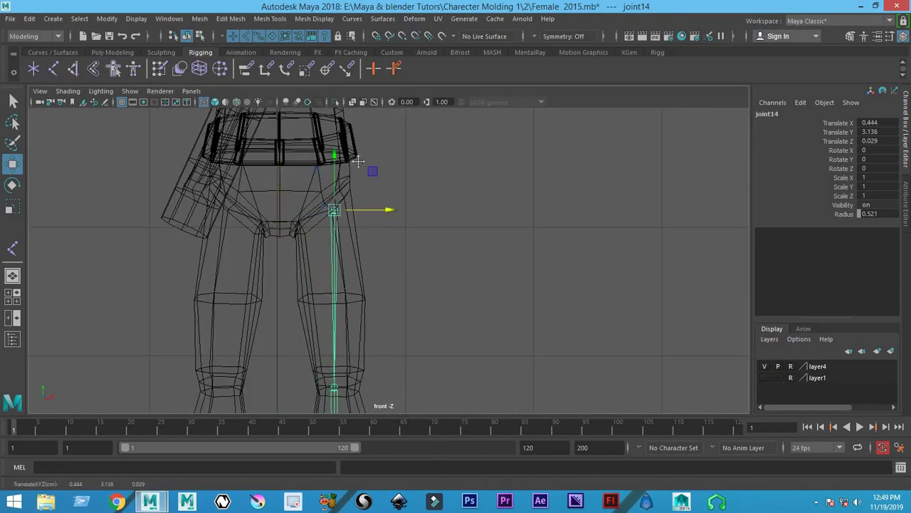
middle_click_drag(370, 320, 336, 226, "alt")
middle_click_drag(336, 142, 335, 253, "alt")
scroll(336, 252, "down", 3)
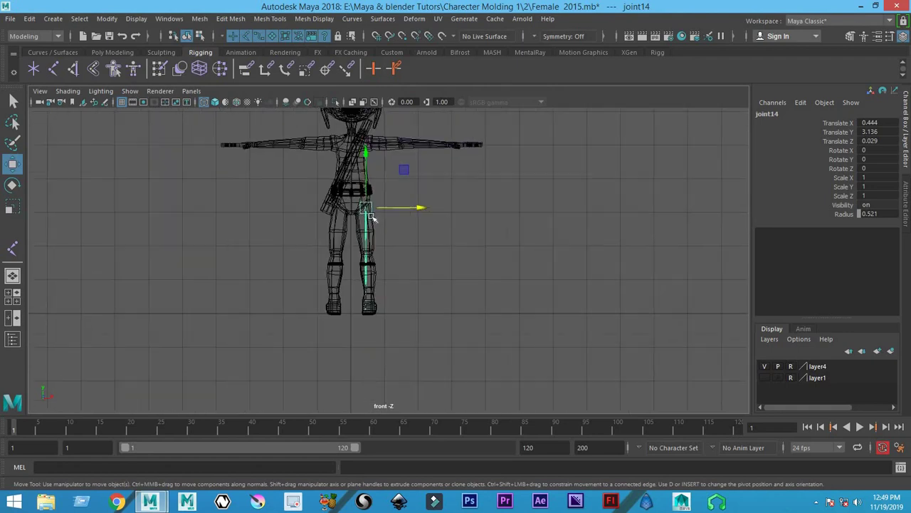
scroll(409, 203, "up", 2)
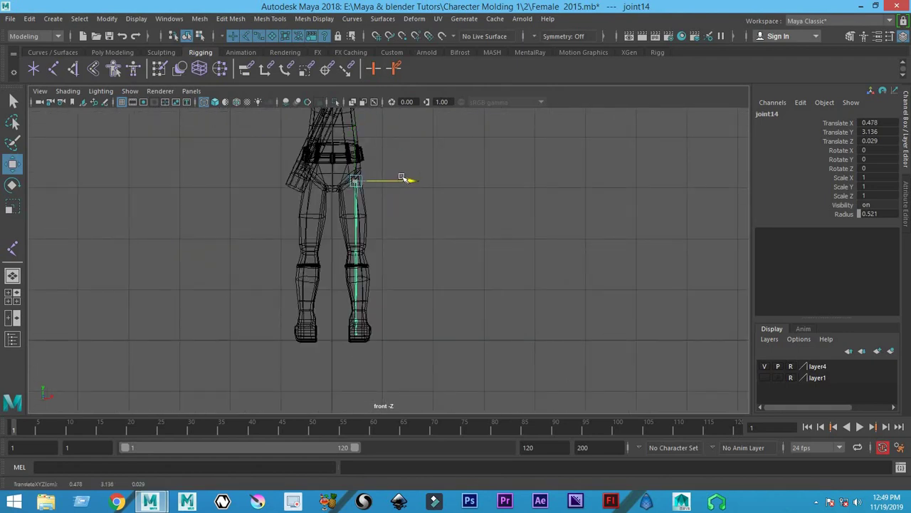
scroll(402, 178, "up", 1)
scroll(401, 177, "up", 1)
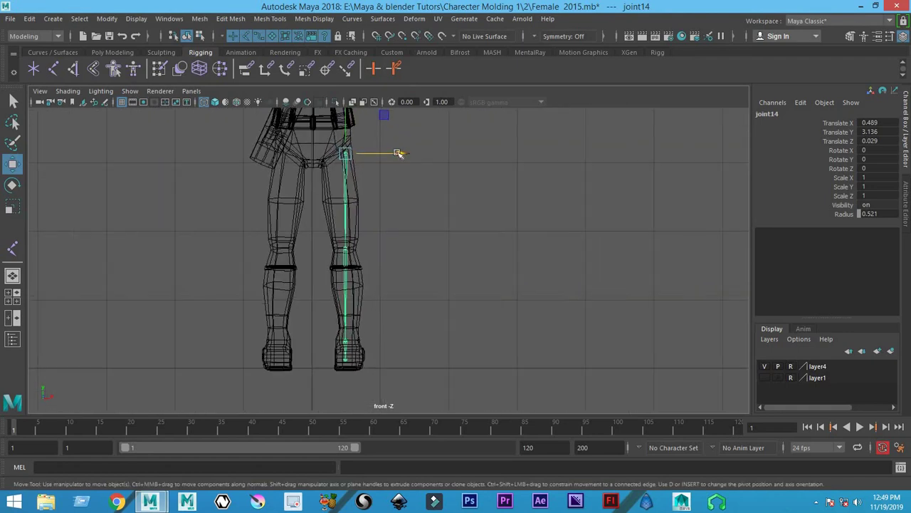
Nudge the knee joint, joint15, along X to 0.05, then enlarge the side view
left_click(324, 274)
left_click(345, 345)
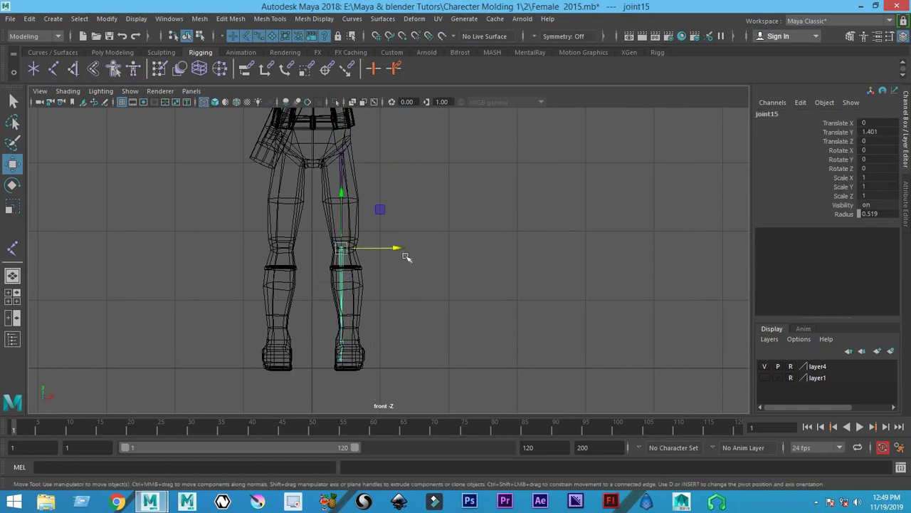
left_click_drag(401, 250, 407, 252)
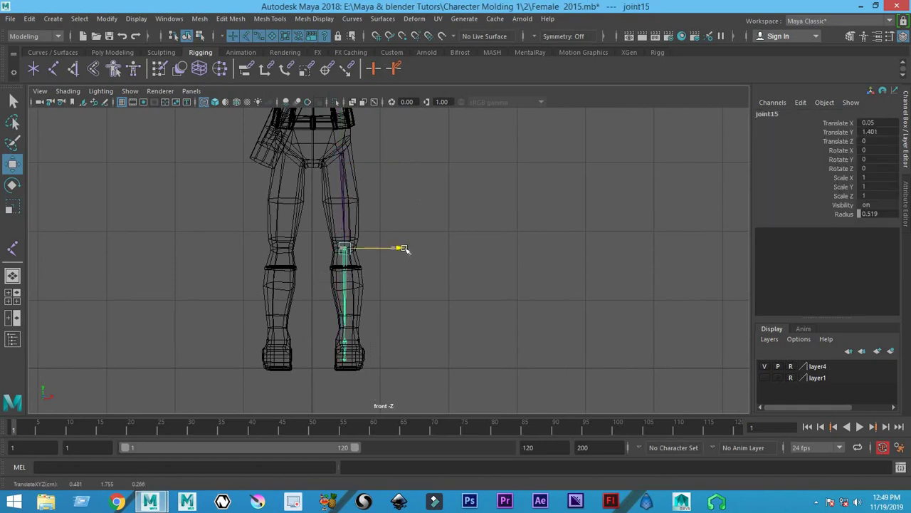
left_click(476, 280)
key("space")
key("space")
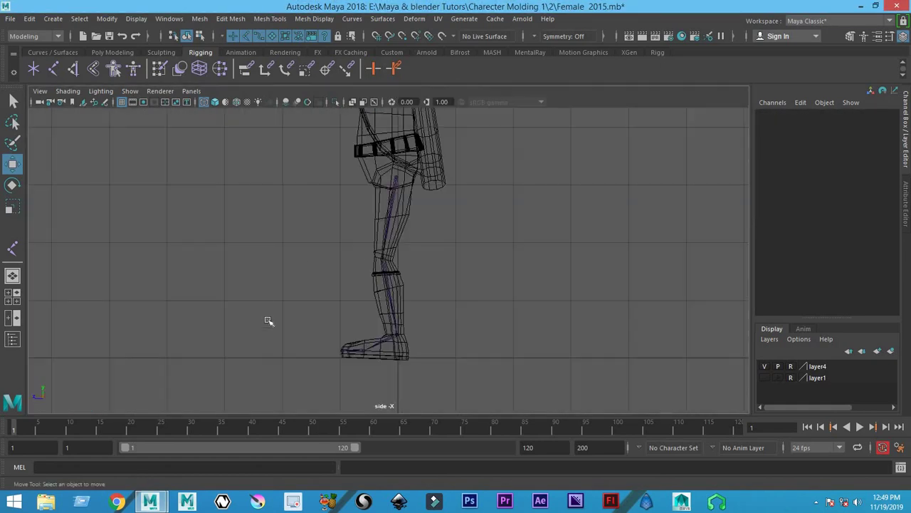
Place the root spine joint in the pelvis and the first spine joints above it
key("space")
key("space")
key("space")
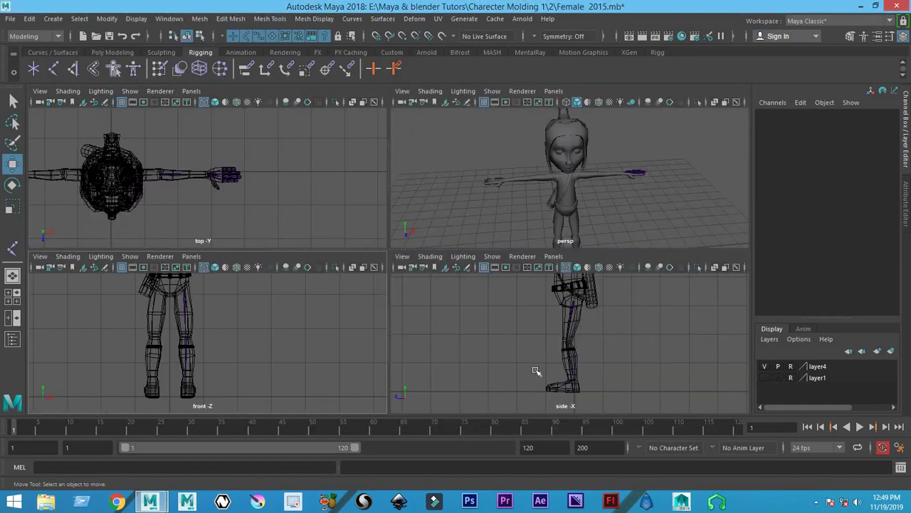
key("space")
middle_click_drag(430, 158, 430, 251, "alt")
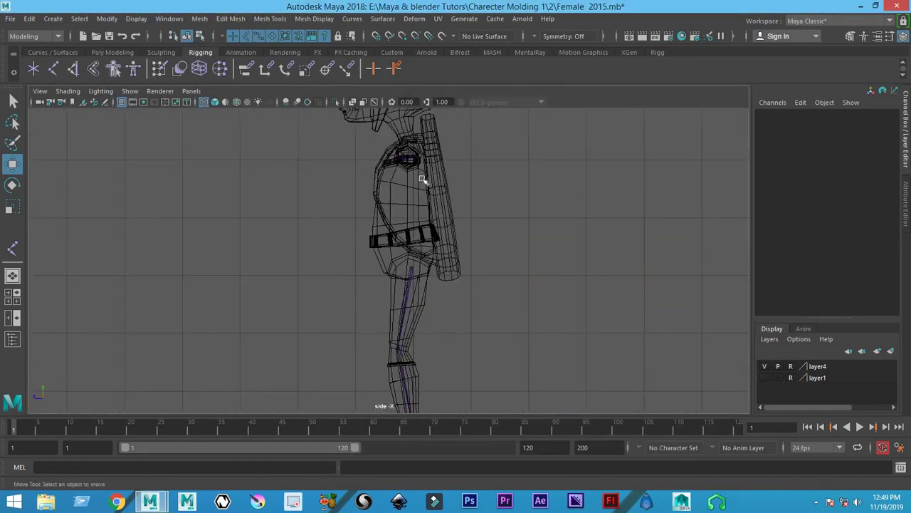
left_click(53, 68)
scroll(425, 314, "up", 3)
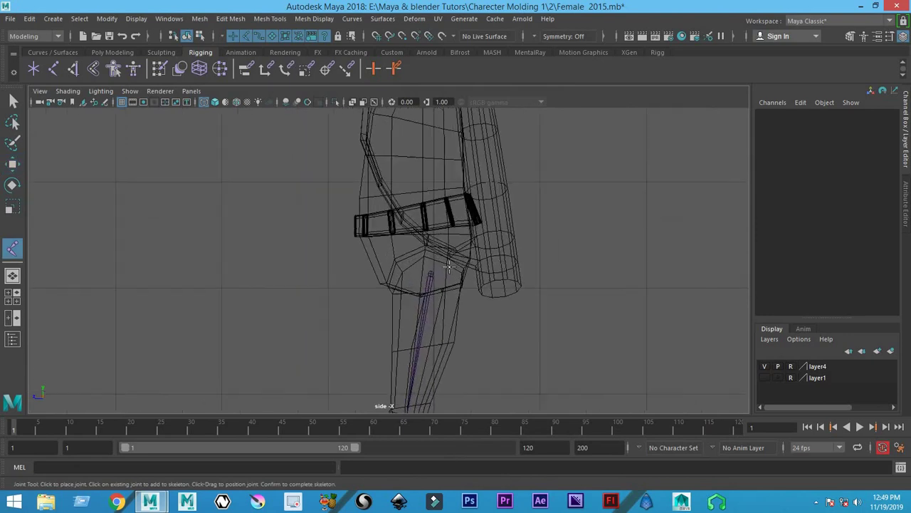
scroll(425, 314, "up", 2)
middle_click_drag(425, 313, 433, 330, "alt")
left_click(431, 331)
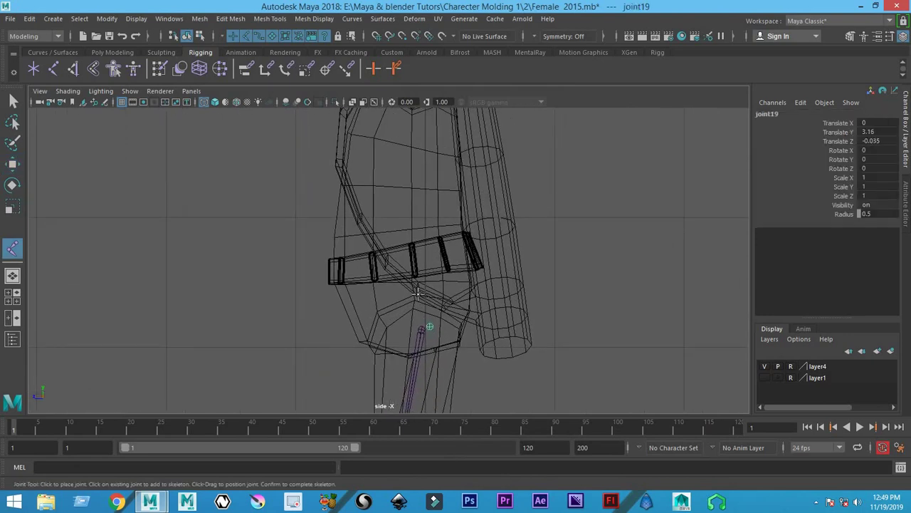
middle_click_drag(420, 300, 418, 305)
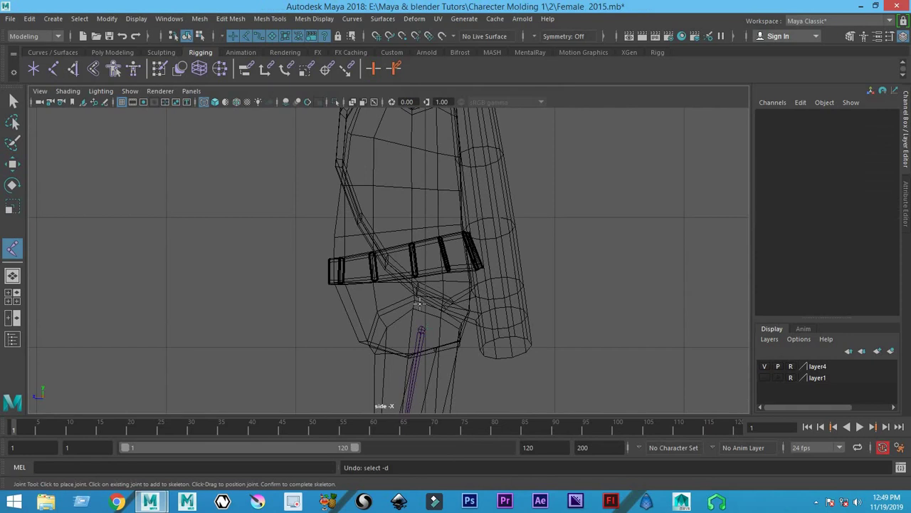
left_click(411, 252)
middle_click_drag(410, 252, 425, 308, "alt")
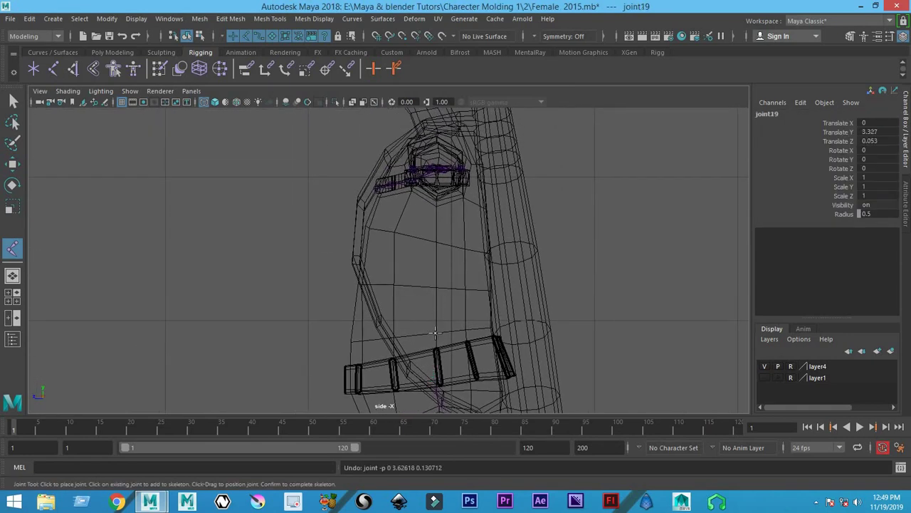
left_click(435, 332)
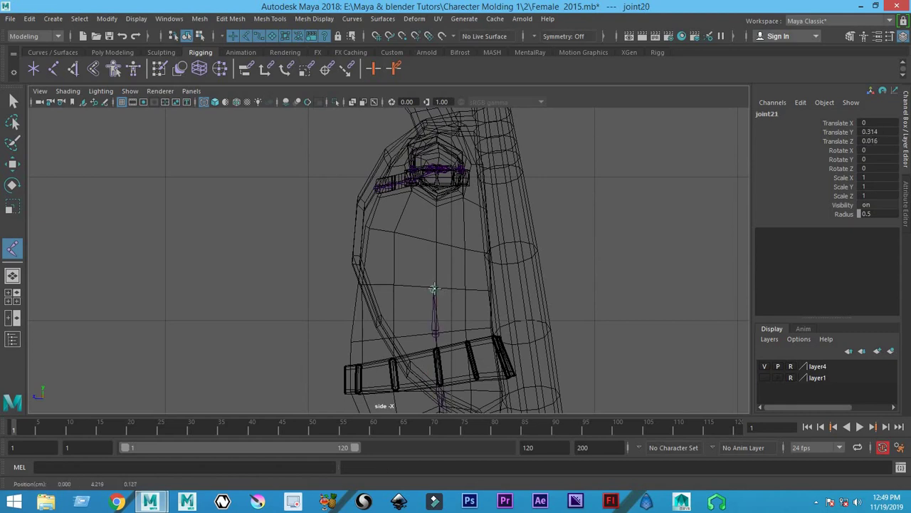
Continue the chain through the chest, neck and under-chin head joints, then finish it
left_click(433, 288)
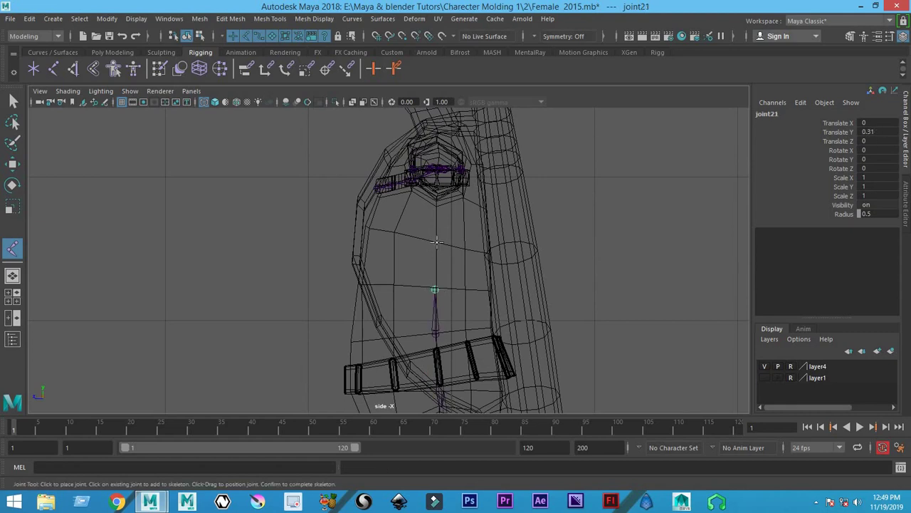
left_click(435, 241)
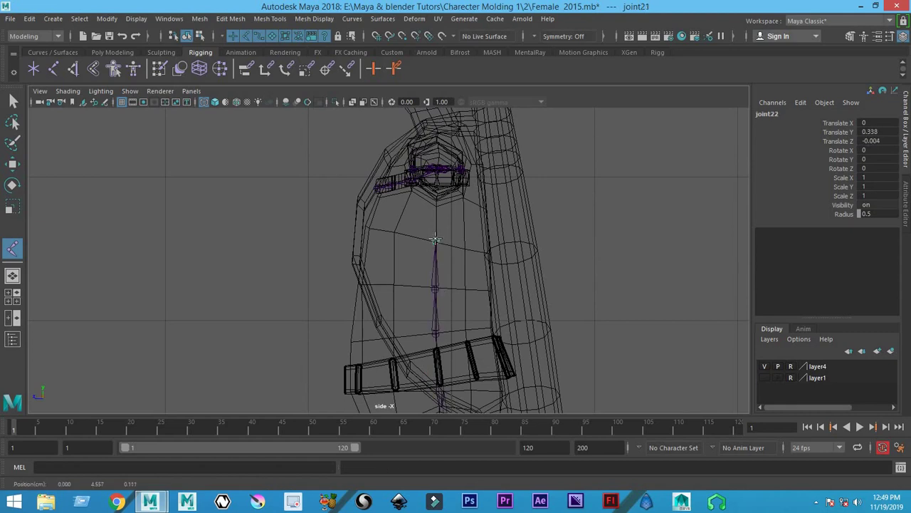
left_click(440, 188)
middle_click_drag(439, 132, 437, 210, "alt")
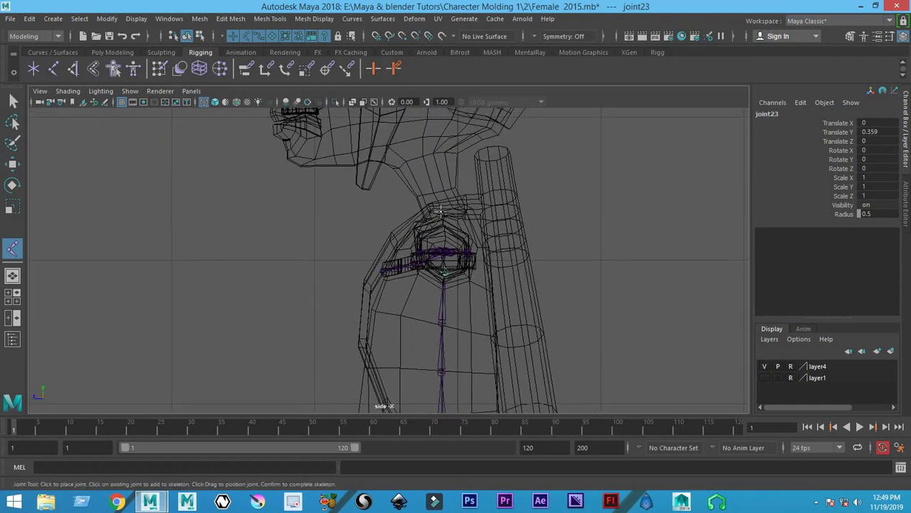
left_click(437, 209)
left_click_drag(442, 210, 441, 211)
left_click(432, 209)
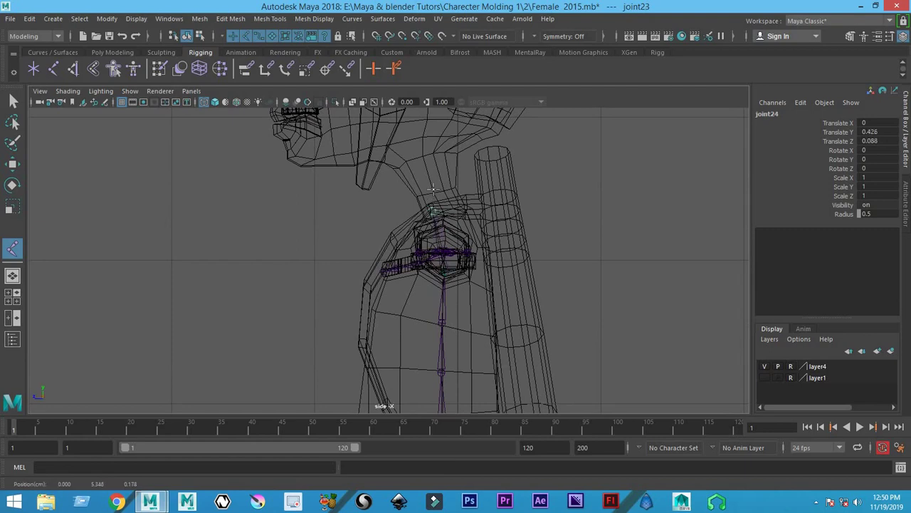
middle_click_drag(432, 189, 443, 235, "alt")
left_click(424, 210)
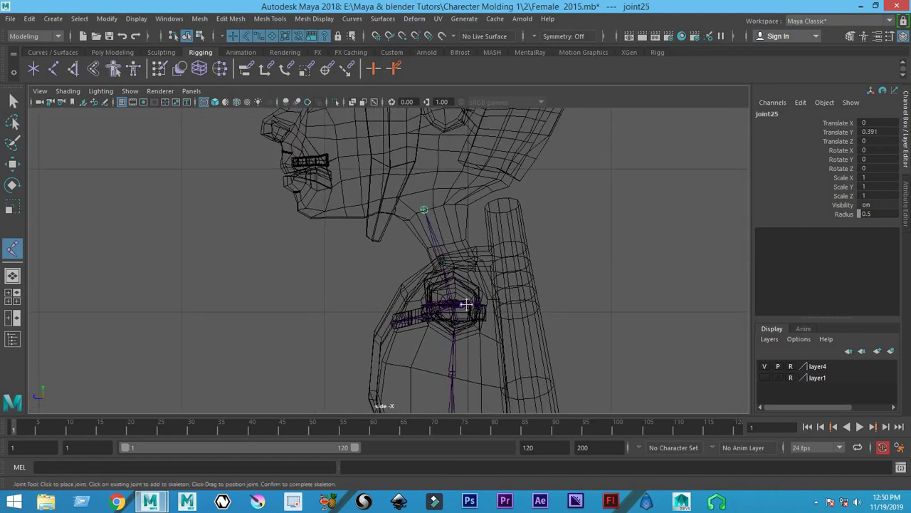
middle_click_drag(466, 305, 381, 206, "alt")
key("Return")
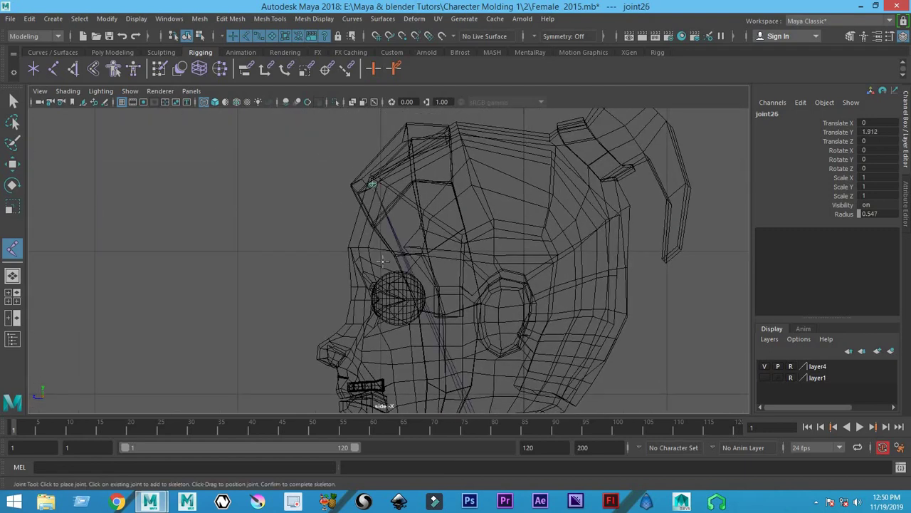
Select the new spine chain with the Move tool and pan to the neck and shoulders
key("w")
left_click(416, 288)
mouse_move(441, 371)
middle_mouse_down("alt")
mouse_move(342, 190)
mouse_move(295, 259)
mouse_move(282, 203)
middle_mouse_up("alt")
Shift the upper spine joint slightly along Z to centre it in the torso
scroll(295, 262, "up", 2)
left_click(299, 203)
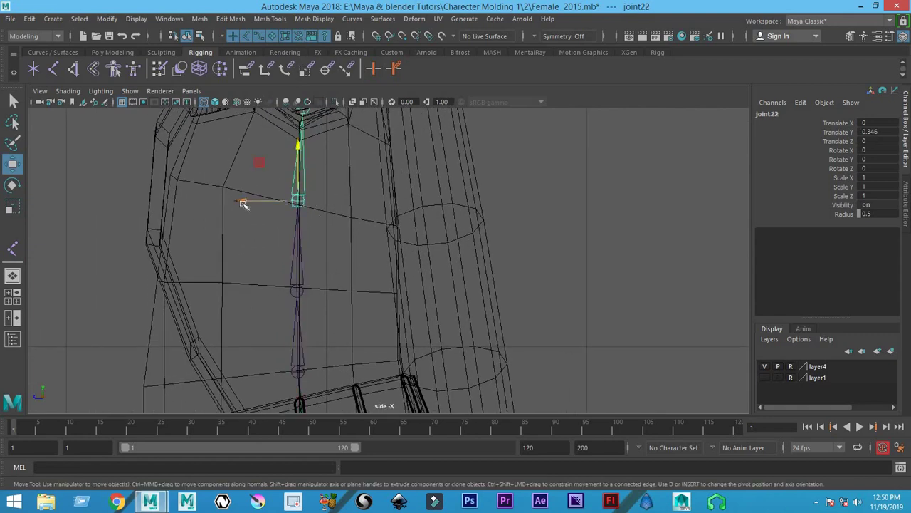
left_click(242, 204)
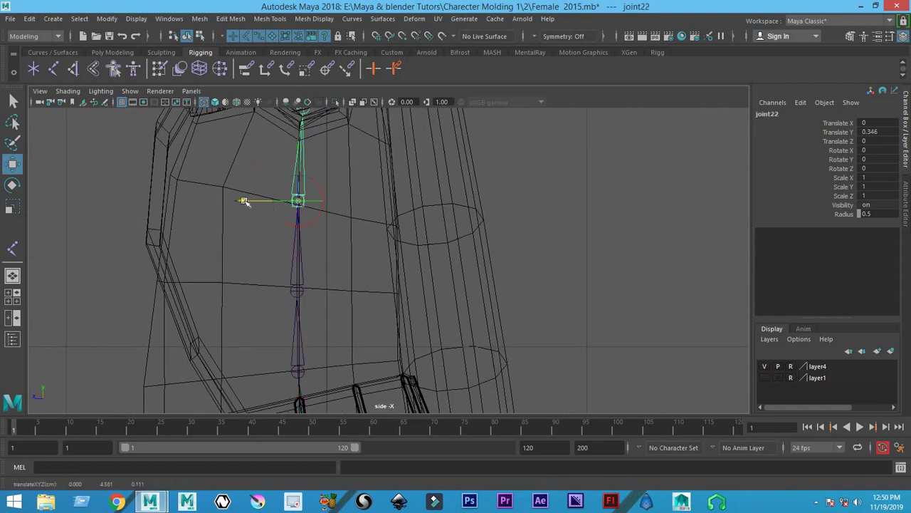
left_click_drag(243, 202, 242, 182)
middle_click_drag(243, 181, 238, 111, "alt")
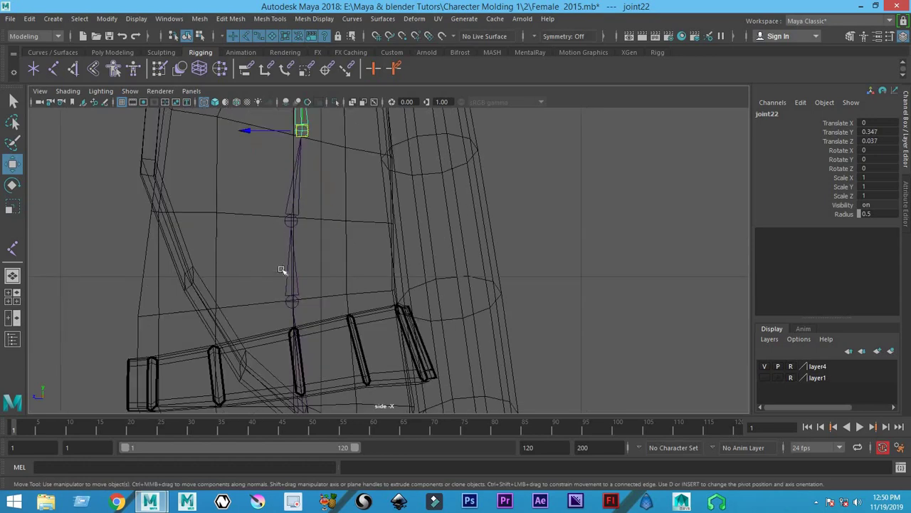
middle_click_drag(299, 281, 312, 298, "alt")
Adjust the lower spine, neck-base and under-chin joints, then return to four views
left_click(310, 281)
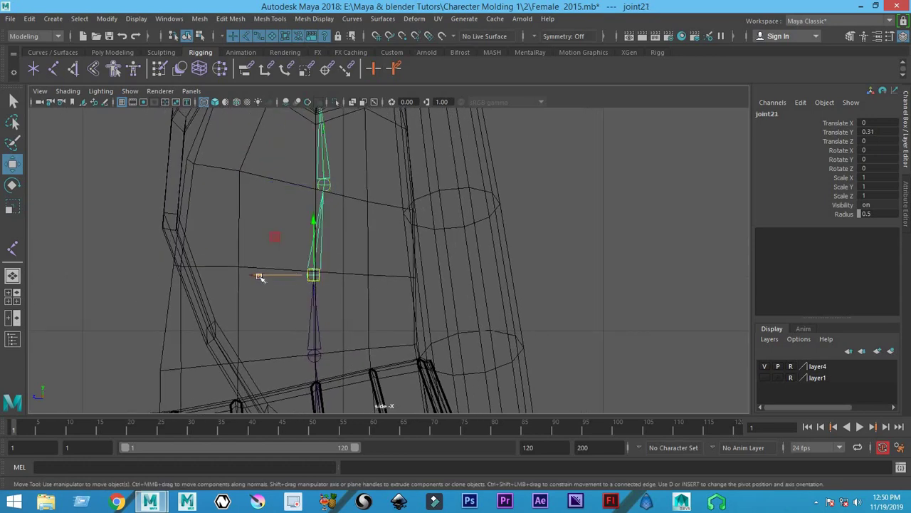
middle_click_drag(324, 188, 324, 229, "alt")
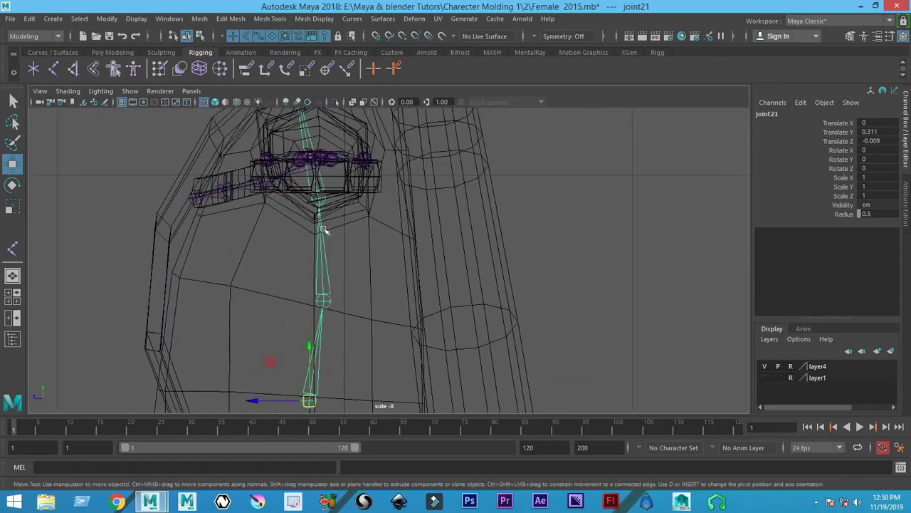
left_click(321, 199)
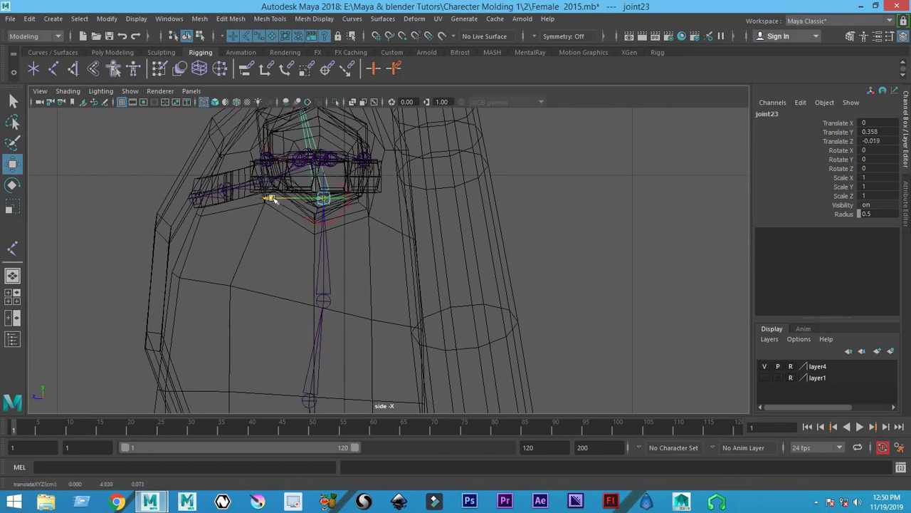
scroll(326, 254, "down", 5)
scroll(445, 214, "up", 3)
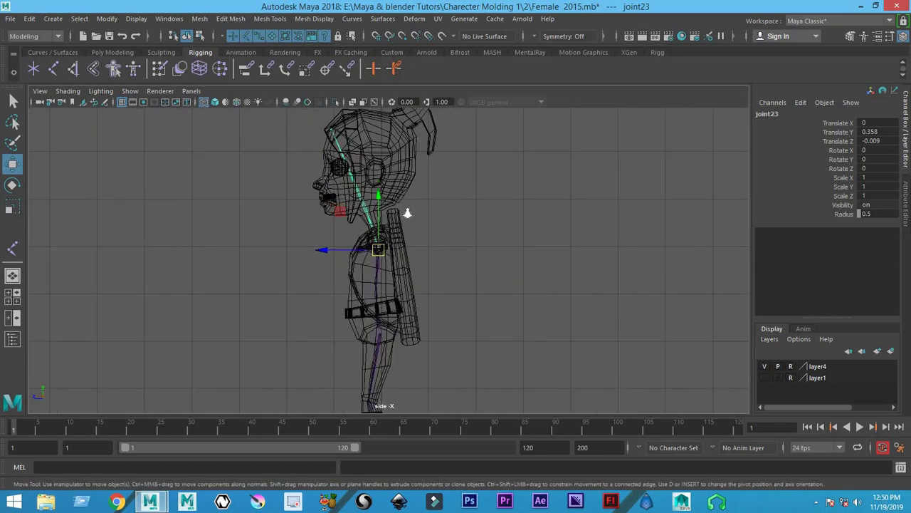
scroll(445, 214, "up", 3)
middle_click_drag(364, 178, 364, 333, "alt")
left_click(367, 330)
scroll(363, 331, "up", 2)
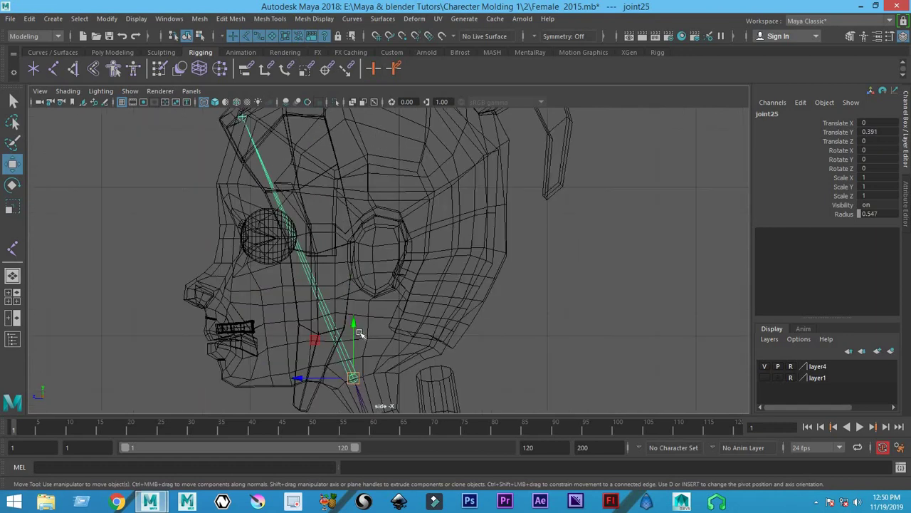
left_click(518, 189)
key("space")
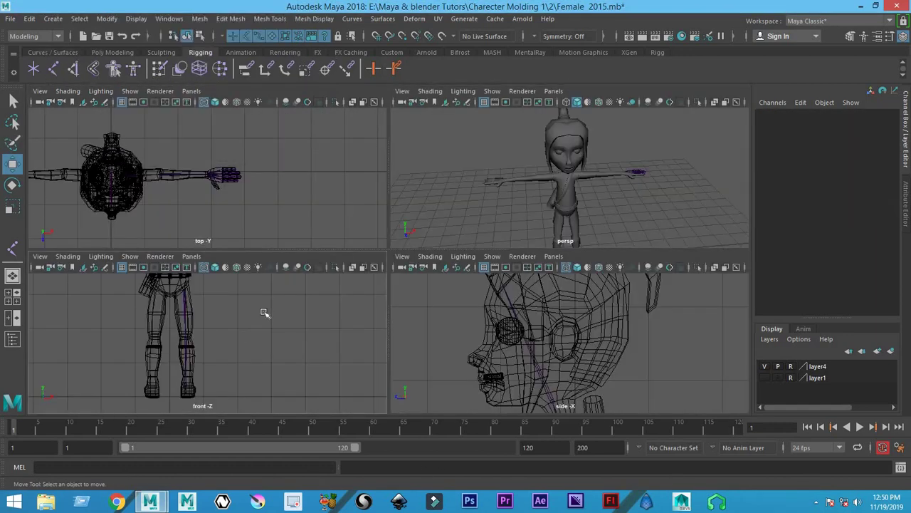
Select joint1 at the shoulder in a zoomed-in front view, then open the menu set list
key("space")
scroll(350, 227, "up", 3)
scroll(458, 207, "up", 3)
left_click_drag(484, 186, 480, 282)
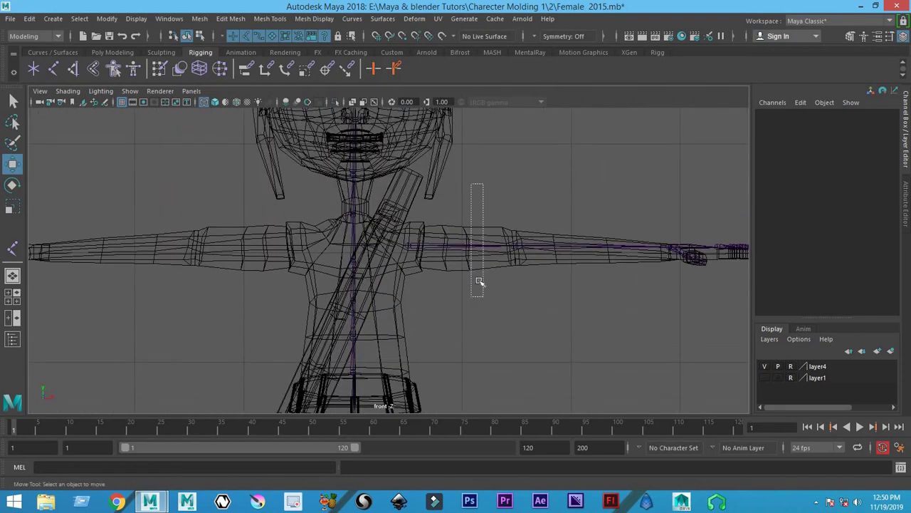
mouse_move(443, 387)
middle_mouse_down("alt")
mouse_move(431, 85)
mouse_move(361, 271)
middle_mouse_up("alt")
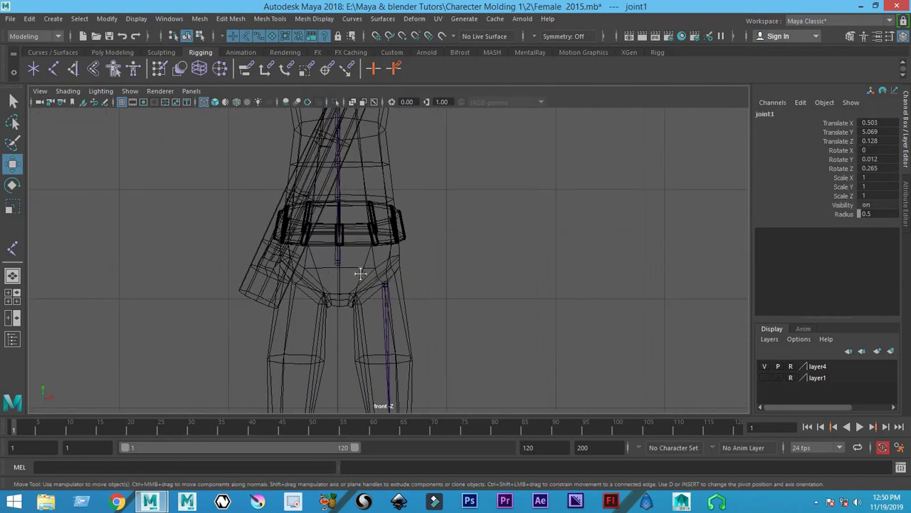
left_click(396, 319)
left_click(591, 256)
middle_click_drag(537, 301, 397, 114, "alt")
left_click_drag(415, 130, 310, 141)
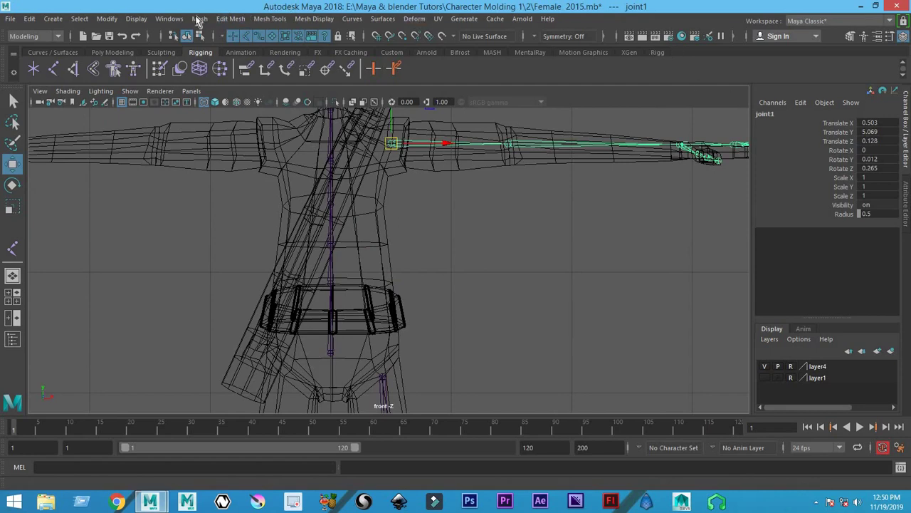
left_click(36, 35)
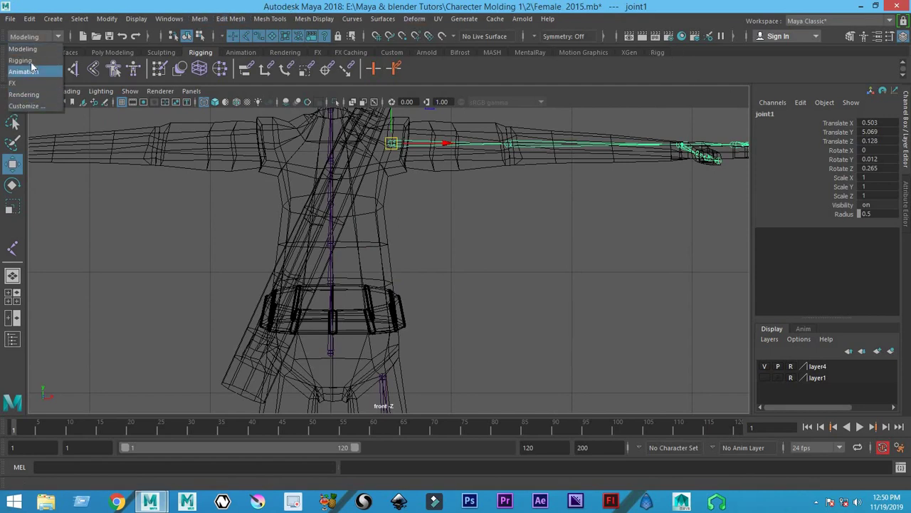
Mirror the arm and leg joint chains across YZ, renaming L to R
left_click(32, 60)
left_click(211, 20)
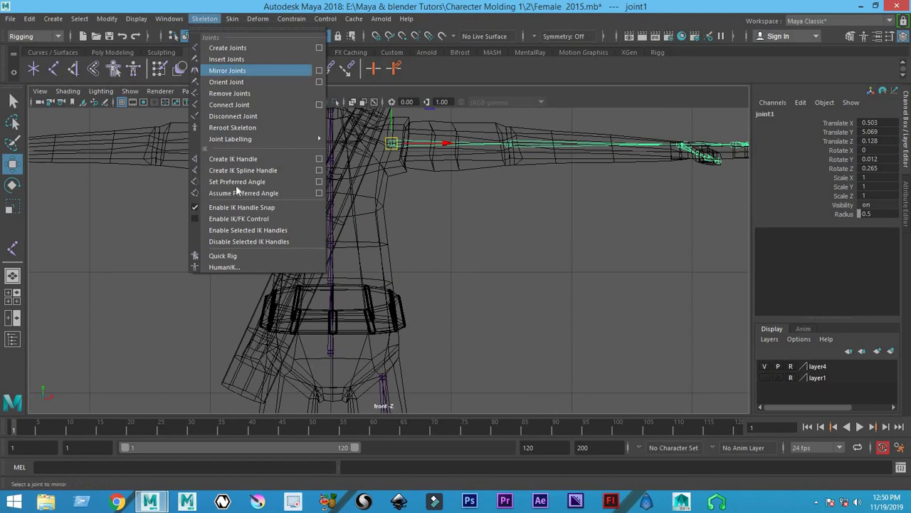
left_click(319, 71)
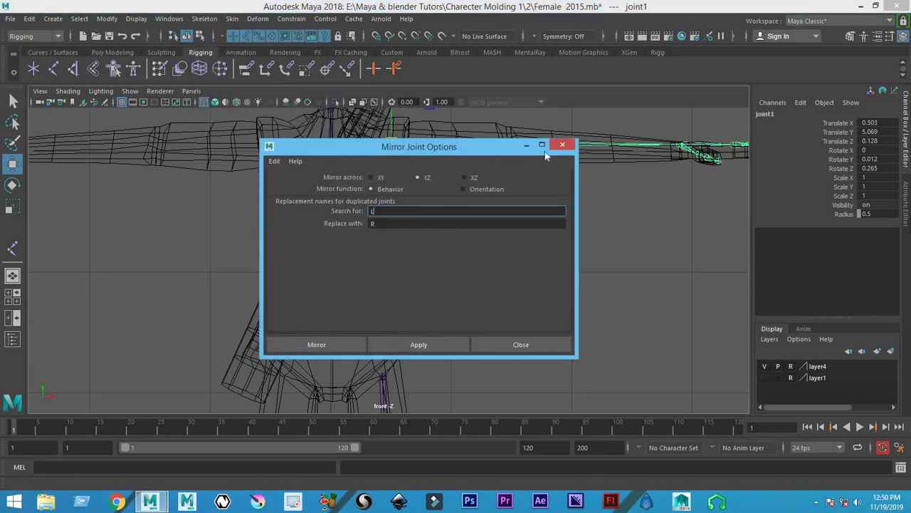
left_click(439, 345)
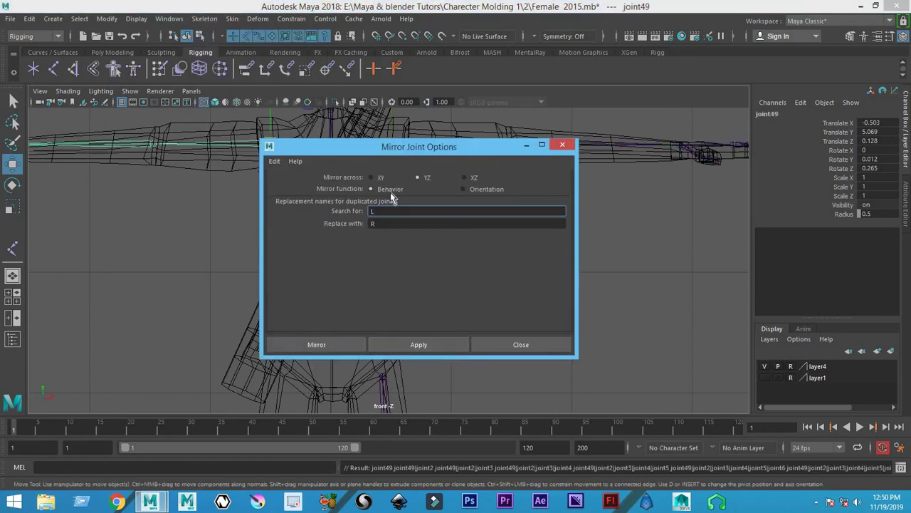
left_click_drag(391, 157, 657, 97)
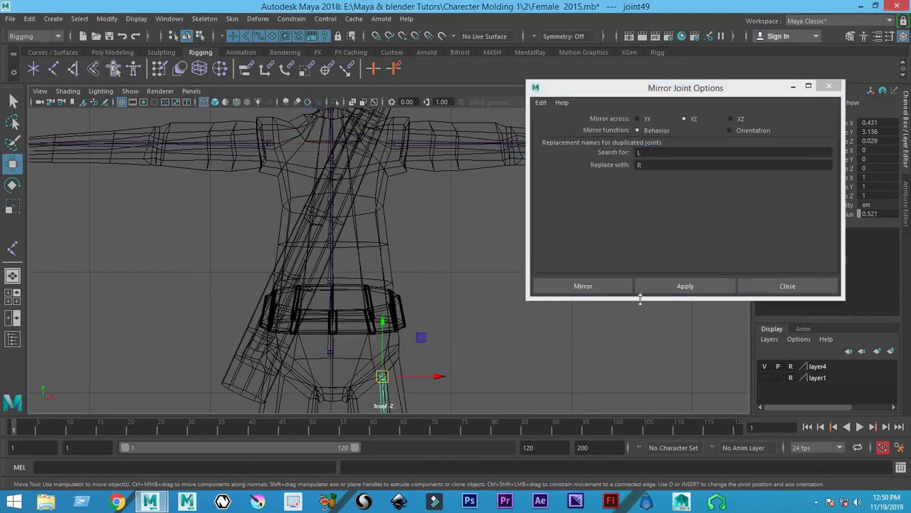
left_click(703, 289)
Close the Mirror Joints options, clear the selection and zoom into the four-view layout
scroll(427, 254, "down", 5)
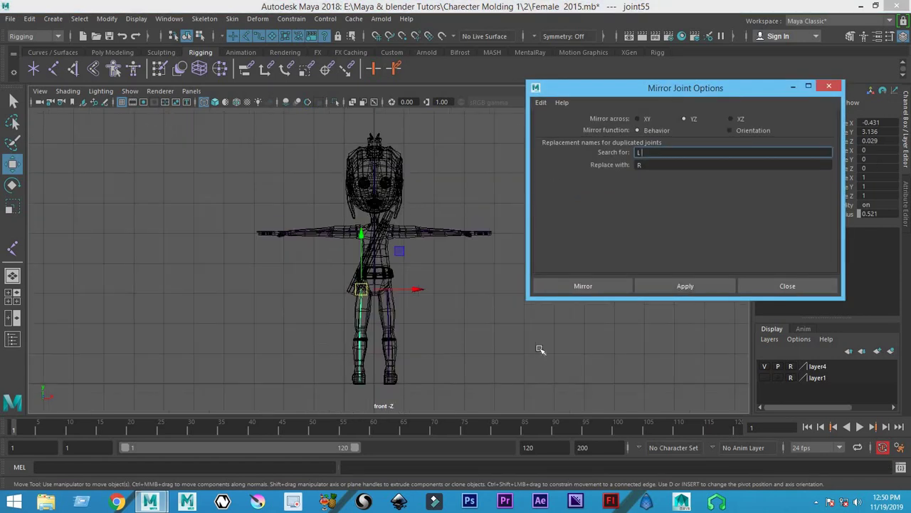
left_click(801, 292)
left_click(507, 336)
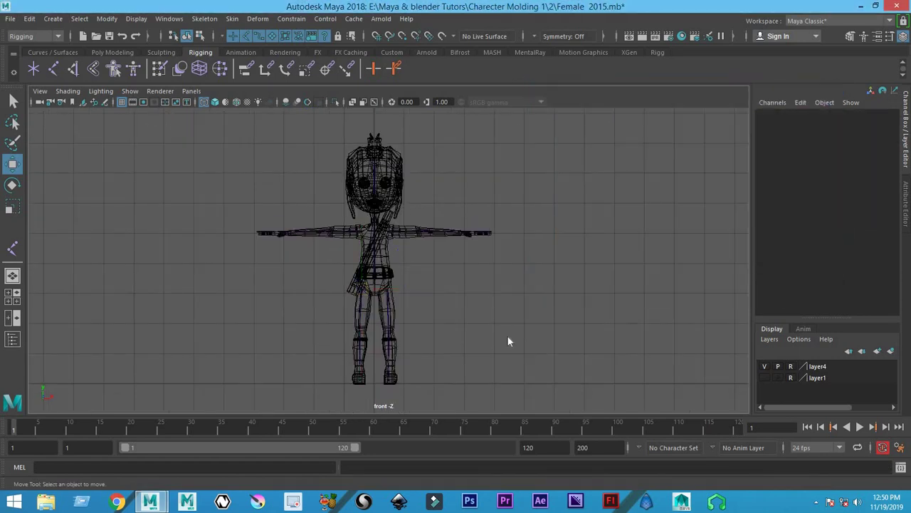
key("space")
key("space")
scroll(455, 285, "up", 3)
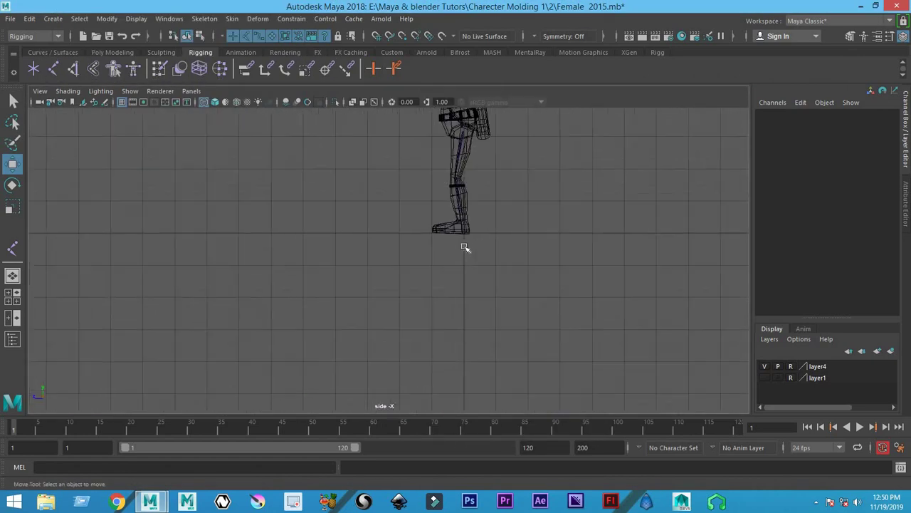
scroll(398, 299, "up", 3)
scroll(382, 238, "up", 3)
scroll(387, 305, "up", 2)
scroll(373, 230, "up", 2)
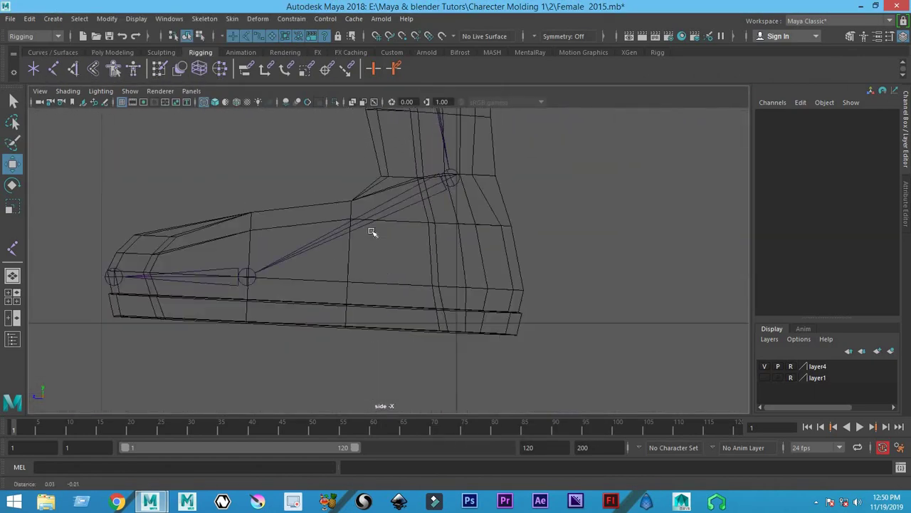
scroll(371, 232, "up", 1)
Place four foot joints at the heel, toe tip, ball and ankle in the side view
scroll(350, 223, "up", 2)
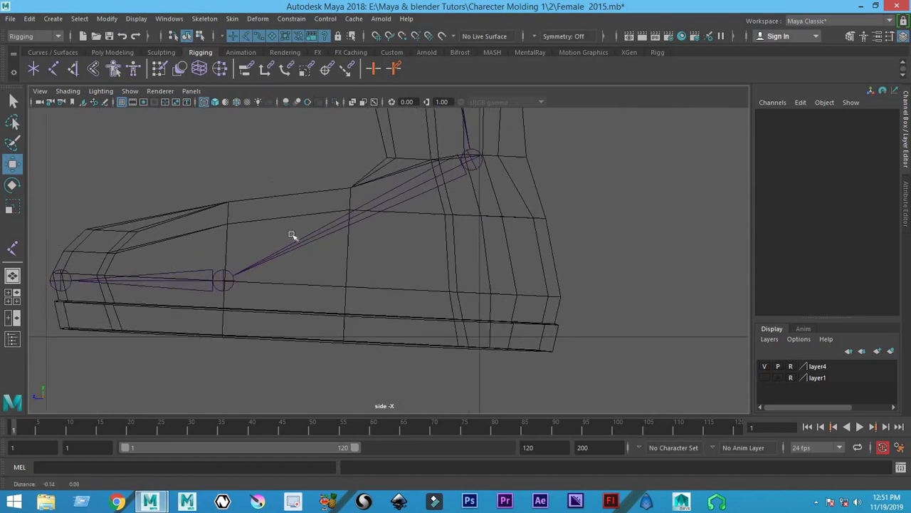
scroll(295, 235, "up", 1)
left_click(54, 68)
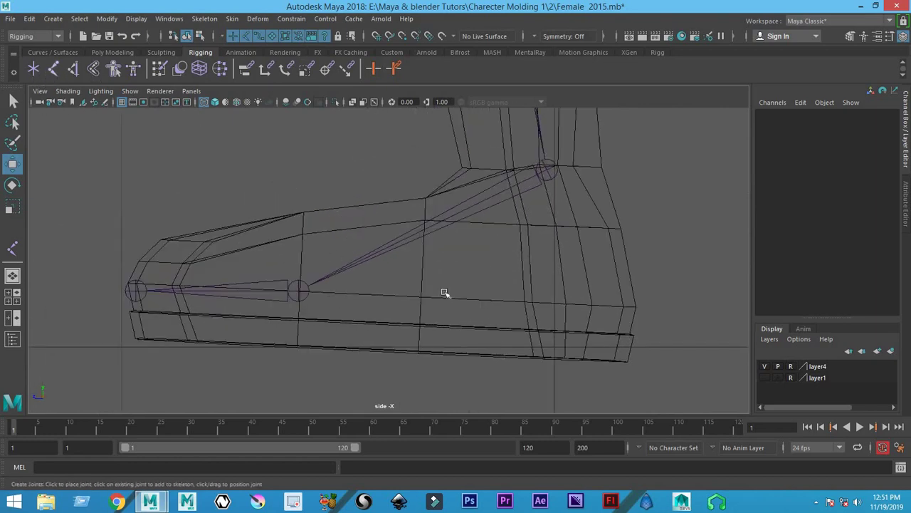
scroll(464, 285, "up", 1)
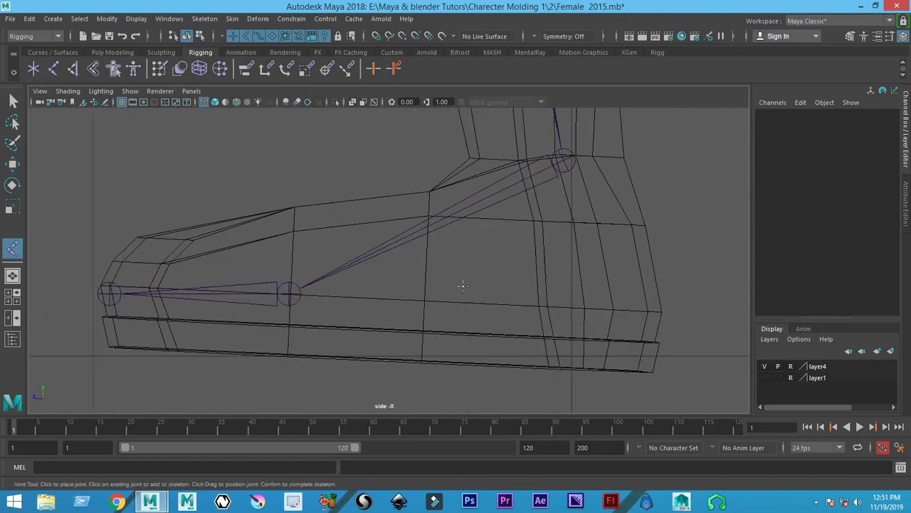
left_click(633, 348)
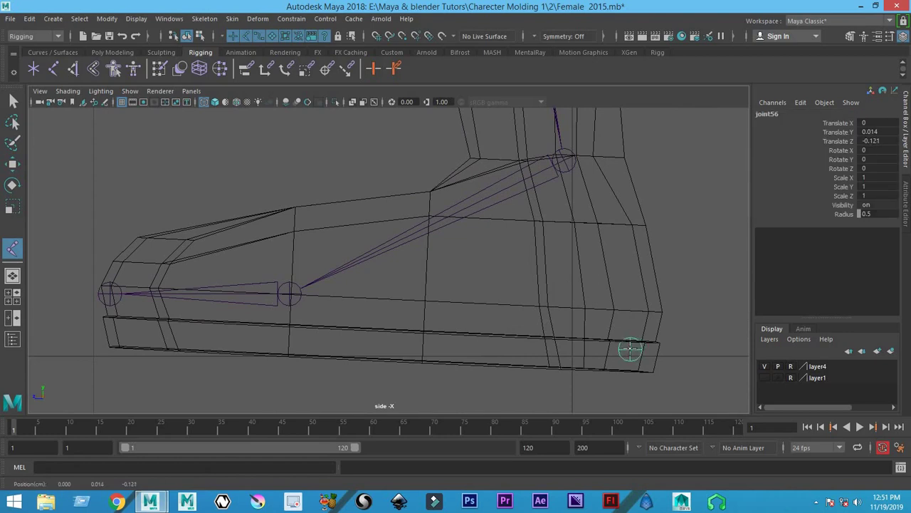
left_click(133, 349)
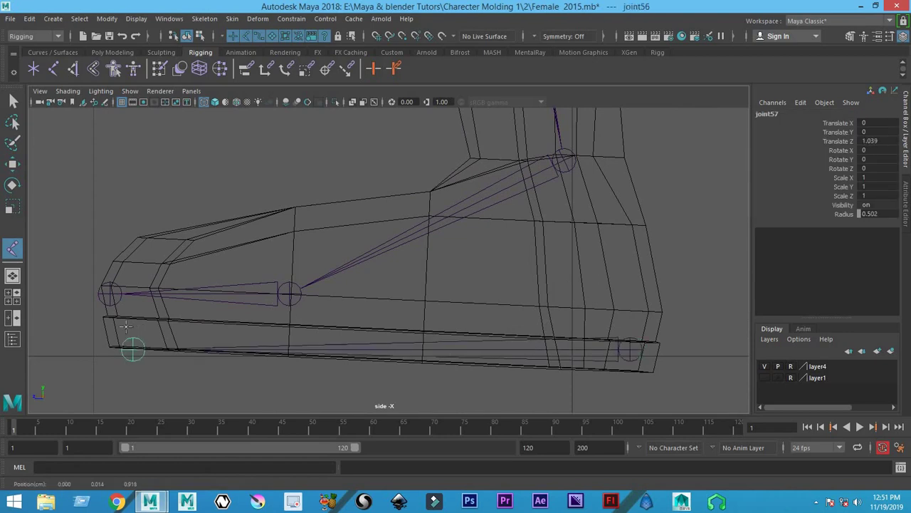
left_click(289, 313)
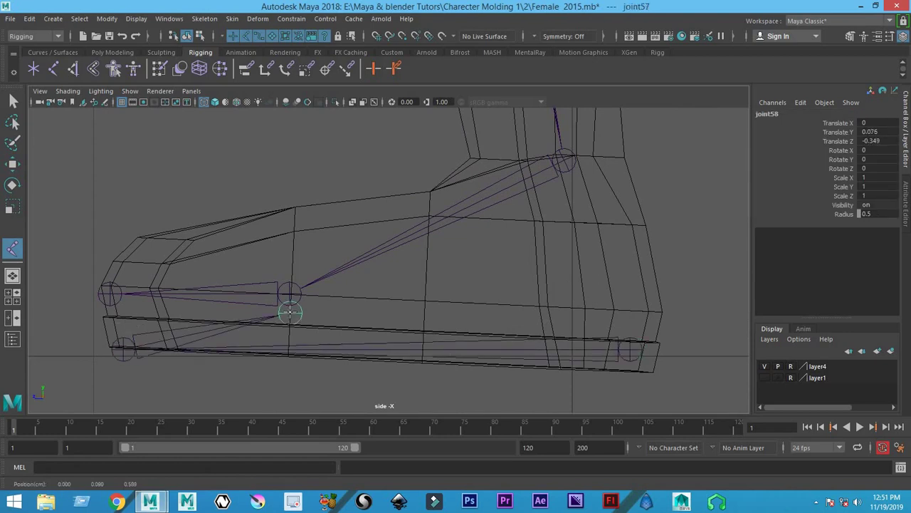
left_click(574, 314)
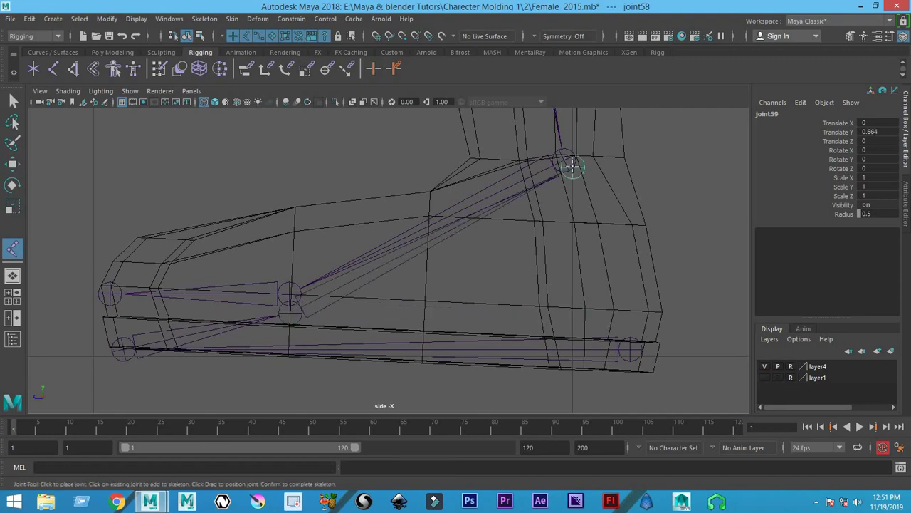
key("w")
Test-rotate the ball-of-foot joint, then undo the rotations
left_click(323, 307)
left_click(289, 311)
key("e")
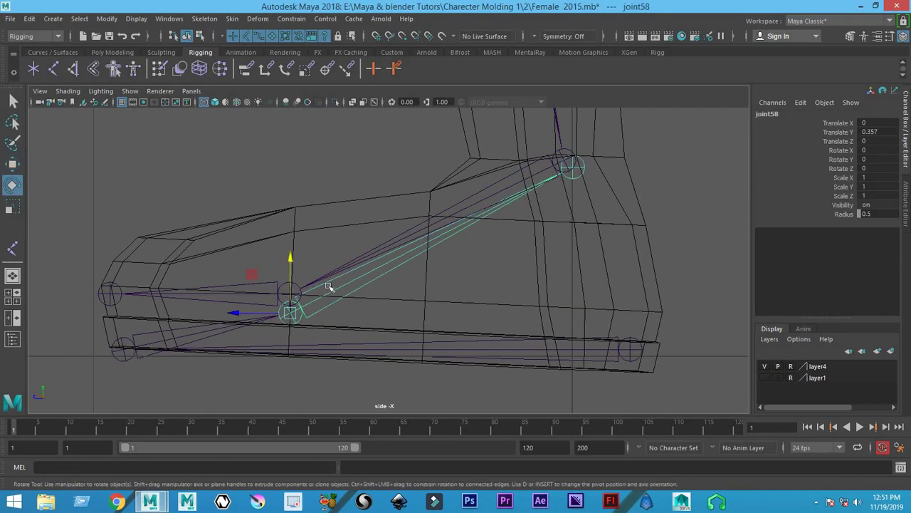
mouse_move(321, 264)
left_mouse_down()
mouse_move(301, 244)
mouse_move(213, 321)
mouse_move(494, 254)
left_mouse_up()
key("ctrl+z")
left_click(184, 327)
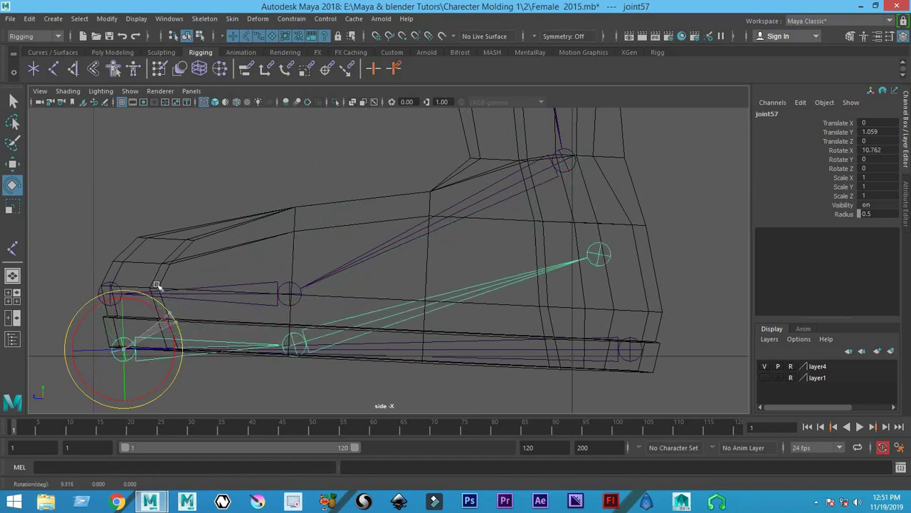
key("ctrl+z")
key("space")
key("space")
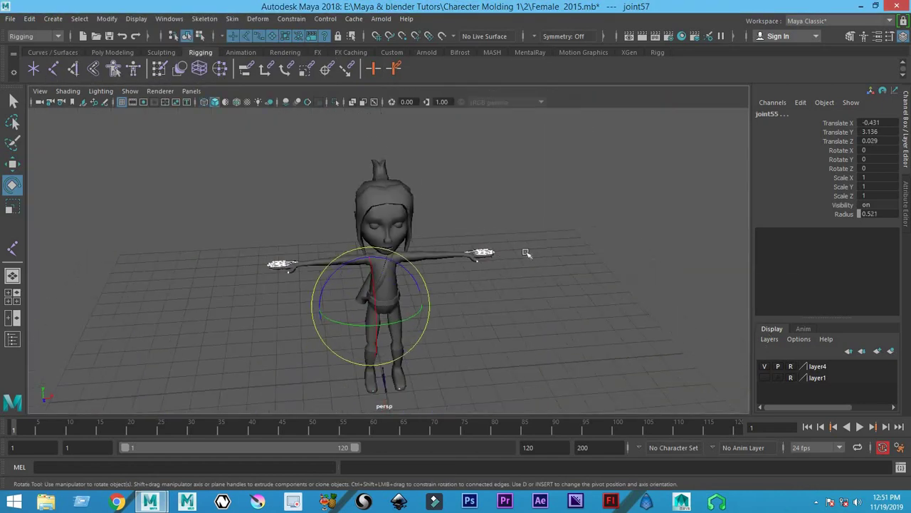
Orbit the perspective view around the arm and select the original arm chain at the shoulder
left_click(456, 307)
right_click_drag(456, 307, 561, 366, "alt")
left_click_drag(562, 366, 307, 285, "alt")
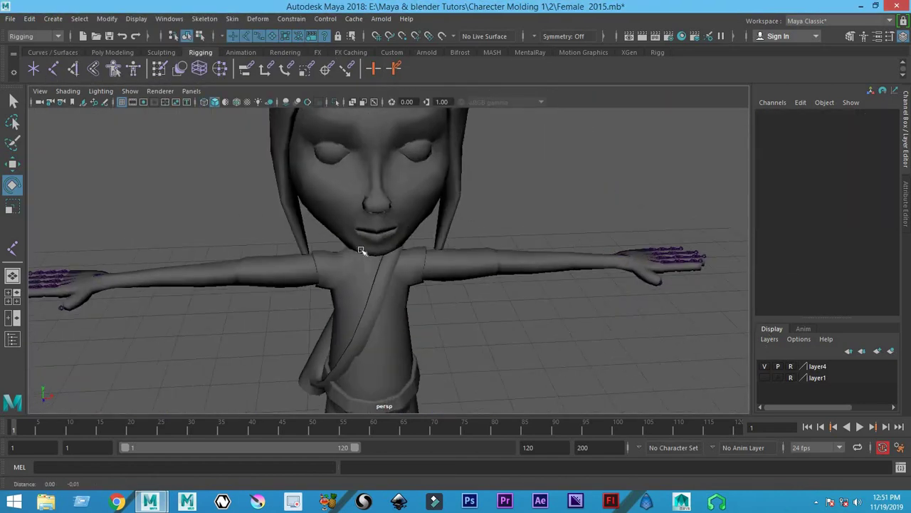
left_click(314, 259)
left_click(639, 243)
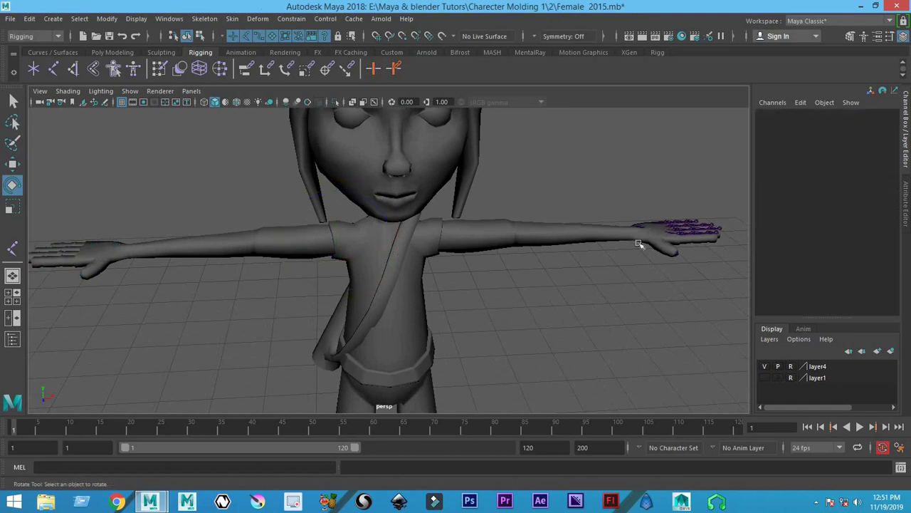
left_click_drag(654, 250, 417, 232, "alt")
left_click(331, 363)
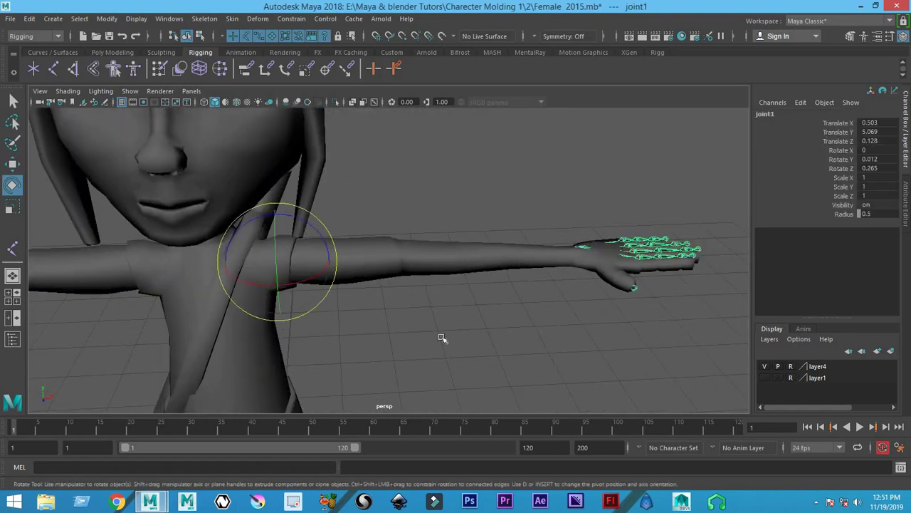
Frame the shoulder and whole arm in the front view of the four-view layout
key("space")
key("space")
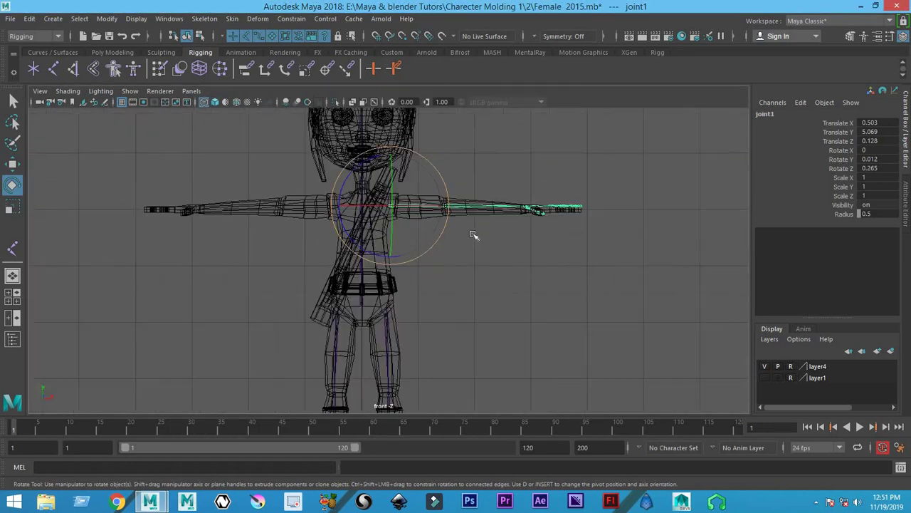
scroll(431, 319, "up", 3)
scroll(278, 249, "up", 3)
middle_click_drag(278, 249, 121, 239, "alt")
scroll(330, 258, "down", 2)
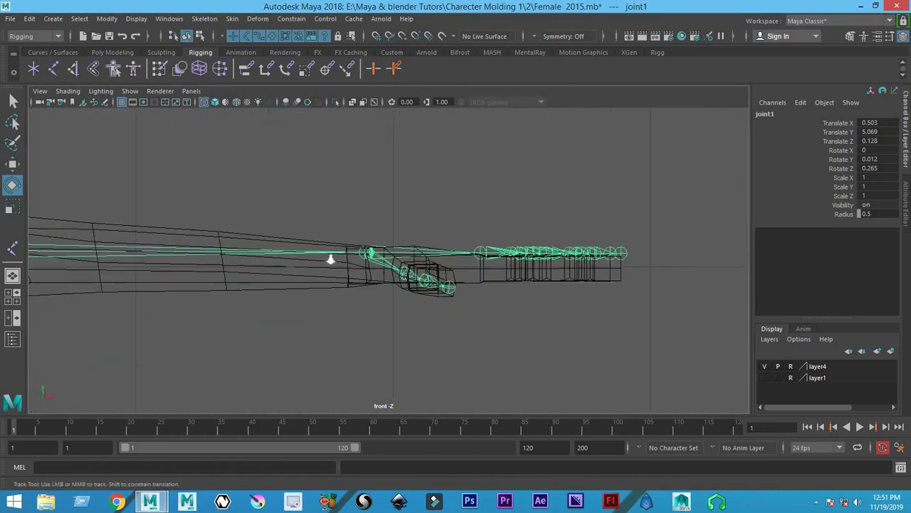
scroll(325, 234, "up", 3)
mouse_move(299, 227)
middle_mouse_down("alt")
mouse_move(323, 215)
mouse_move(229, 227)
middle_mouse_up("alt")
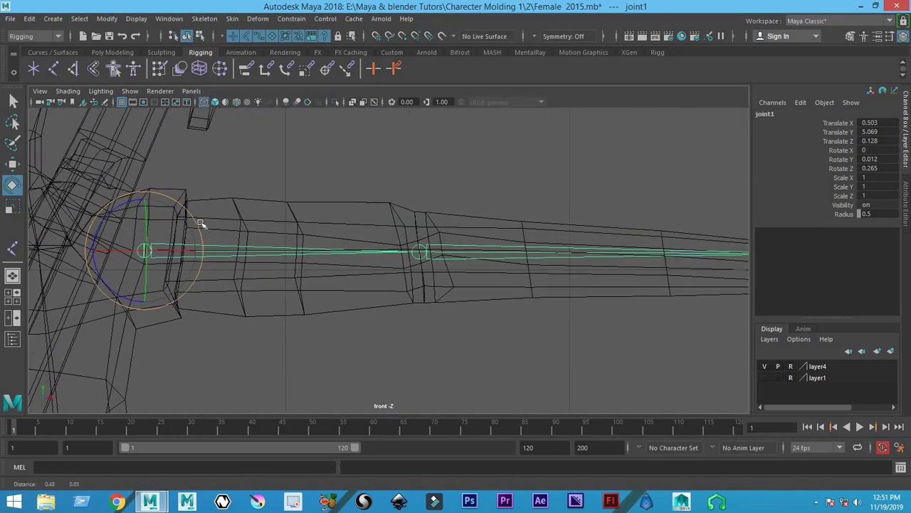
scroll(228, 227, "down", 3)
middle_click_drag(335, 271, 251, 267, "alt")
scroll(251, 266, "up", 1)
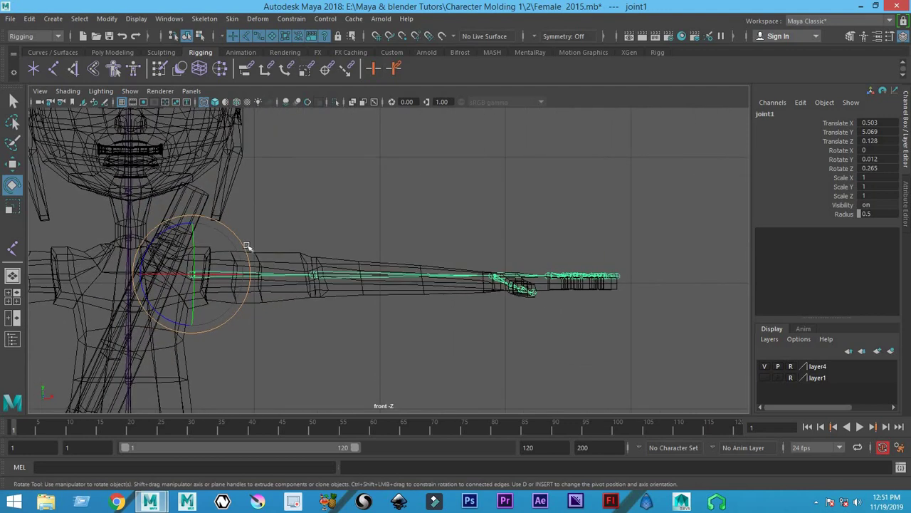
Tilt the arm chain down at the shoulder, setting joint1 Rotate Z to 1.393
left_click_drag(242, 245, 242, 246)
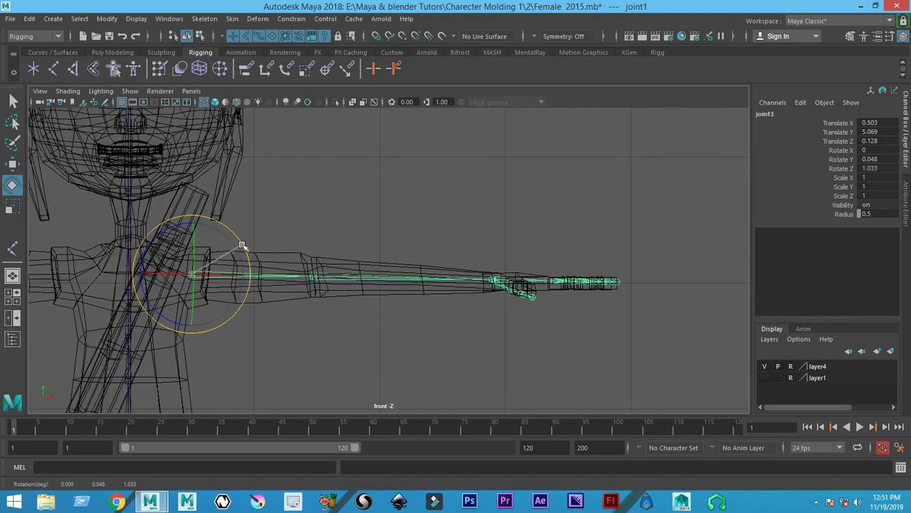
scroll(653, 259, "up", 1)
mouse_move(653, 259)
middle_mouse_down("alt")
mouse_move(413, 245)
mouse_move(571, 246)
middle_mouse_up("alt")
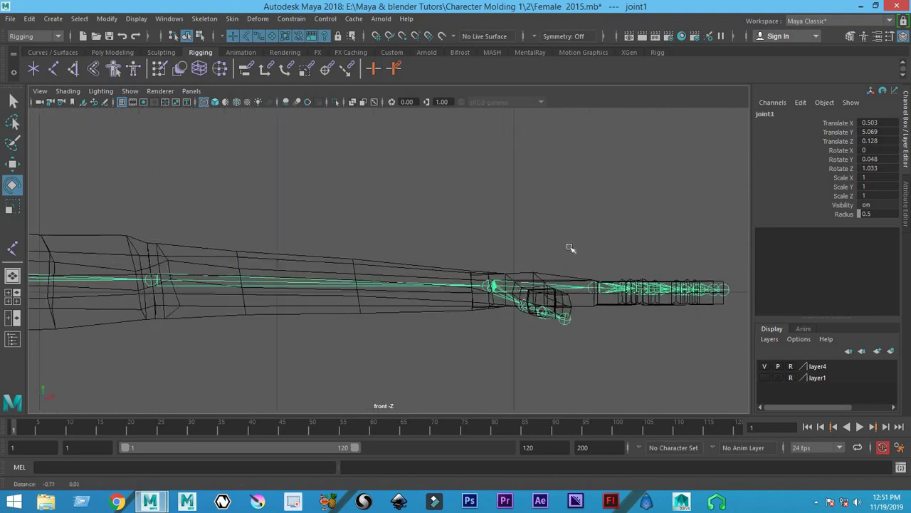
scroll(301, 214, "up", 2)
scroll(377, 230, "up", 2)
scroll(464, 240, "up", 2)
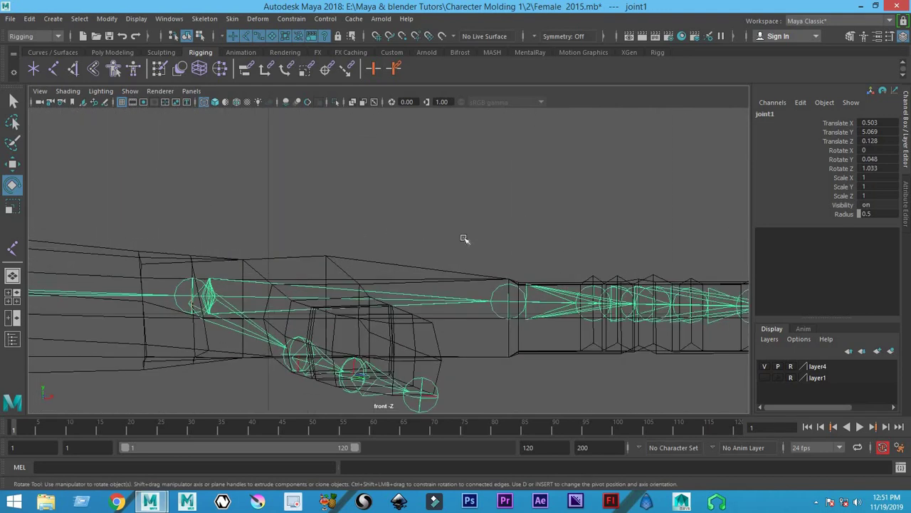
left_click(846, 158)
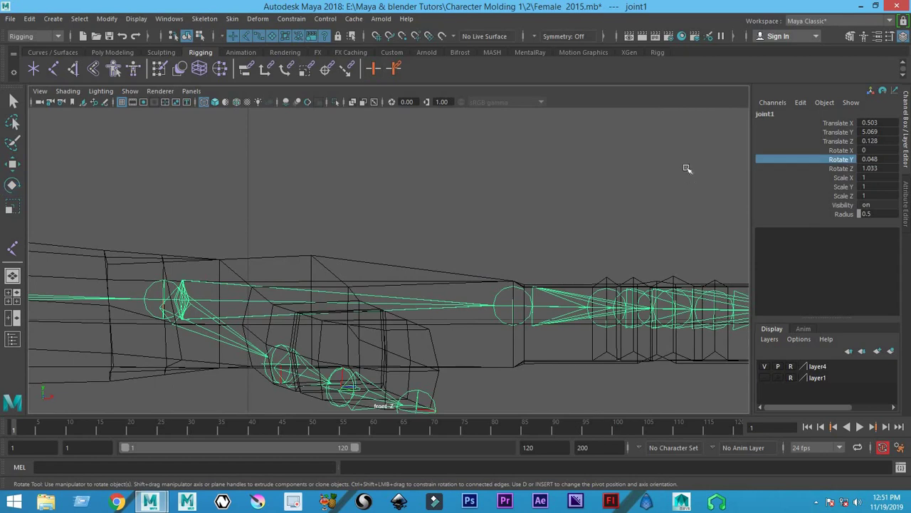
middle_click(656, 166)
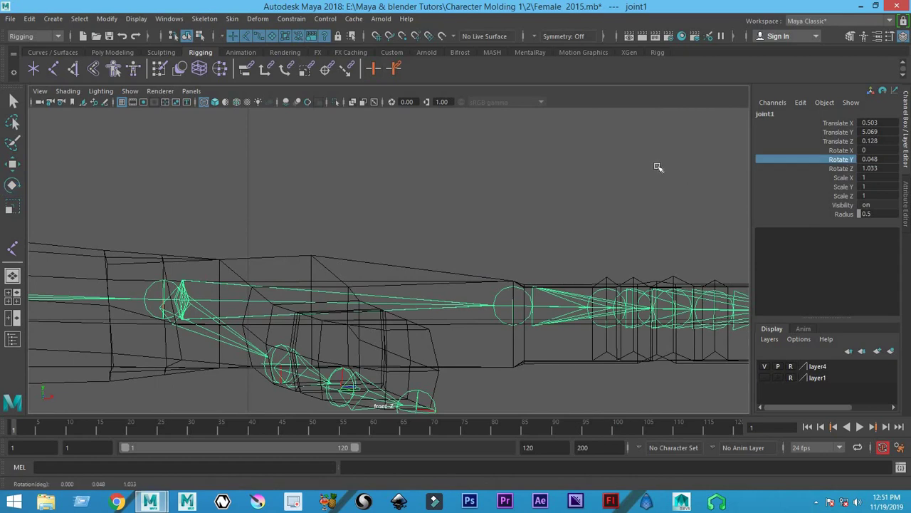
middle_click_drag(657, 166, 644, 181)
key("ctrl+z")
left_click(841, 168)
Move the wrist joint (joint11) up along Y into the hand
scroll(439, 264, "down", 5)
scroll(433, 280, "up", 5)
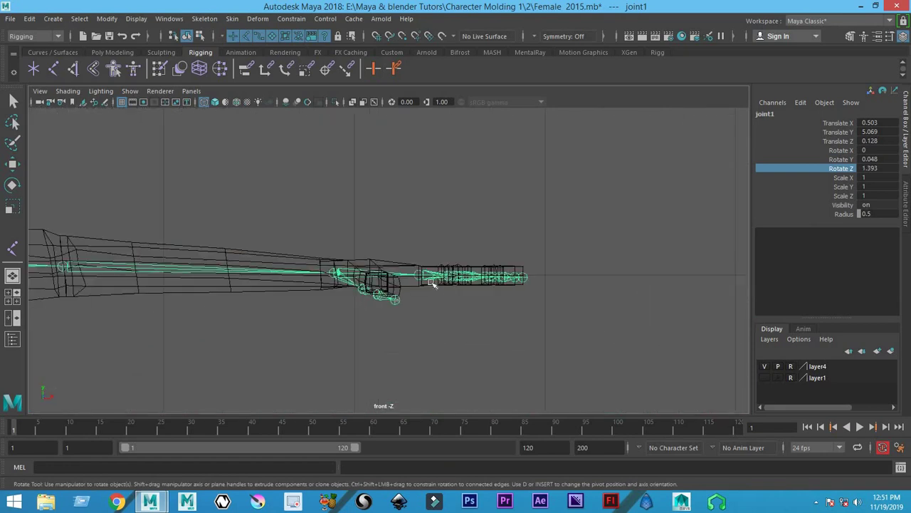
scroll(601, 258, "up", 2)
middle_click_drag(600, 258, 403, 310, "alt")
scroll(403, 310, "up", 1)
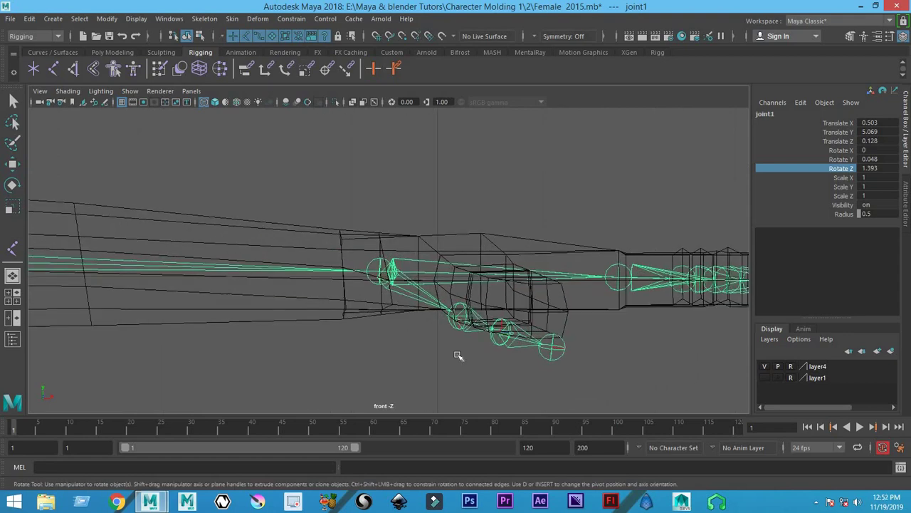
left_click(460, 314)
key("w")
left_click_drag(461, 255, 458, 232)
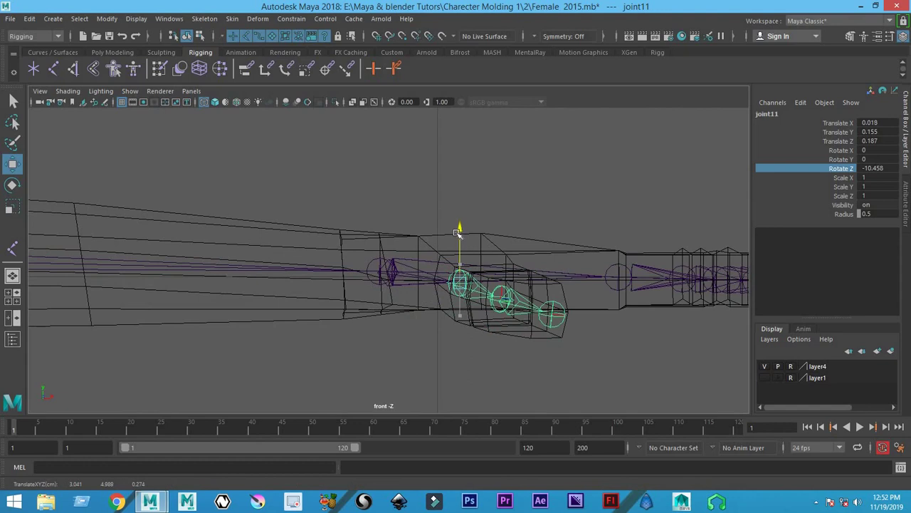
Reframe the view on the torso and select the arm's shoulder joint, joint1
left_click(366, 384)
scroll(365, 384, "down", 10)
scroll(648, 291, "up", 10)
middle_click_drag(649, 290, 444, 262, "alt")
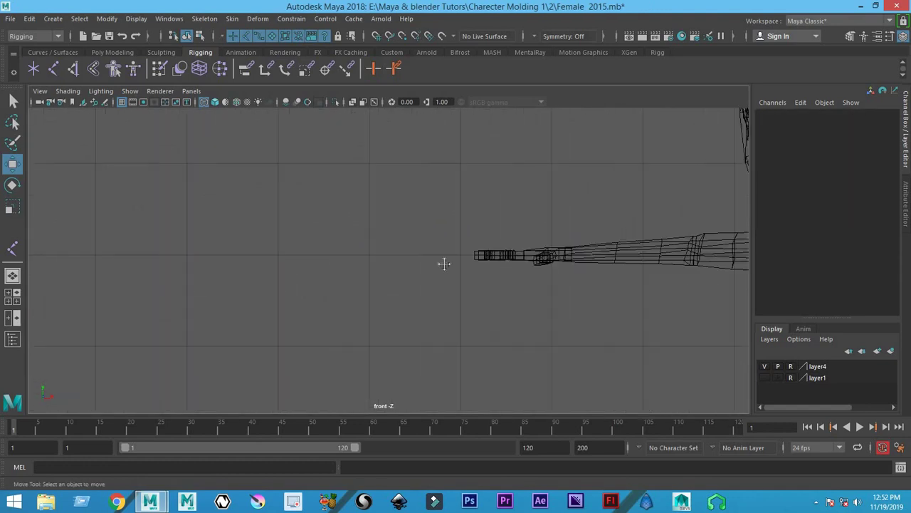
scroll(251, 257, "down", 5)
left_click(370, 239)
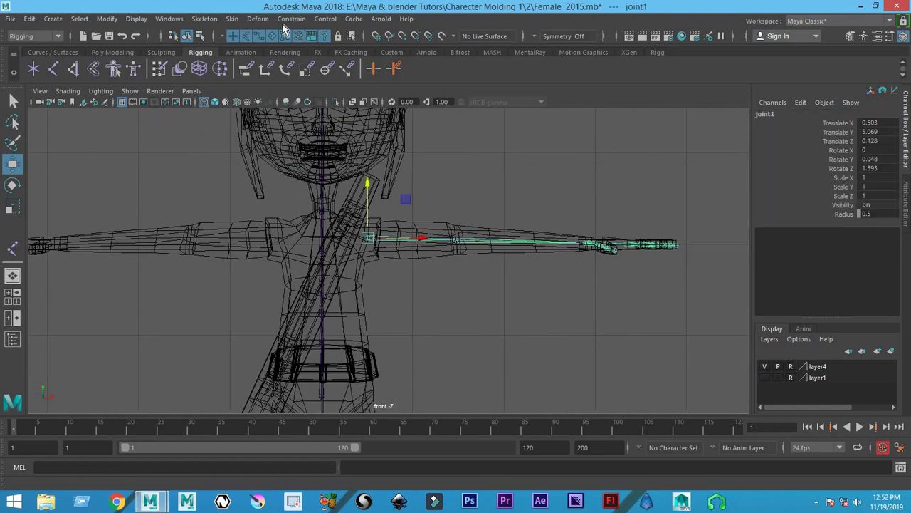
Mirror the arm chain from joint1 onto the character's other arm
left_click(205, 19)
left_click(228, 72)
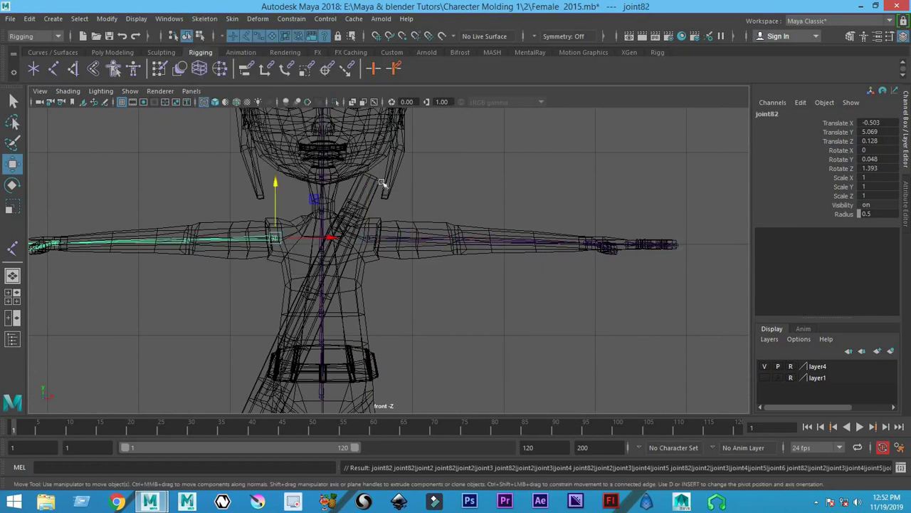
left_click(486, 217)
scroll(486, 218, "down", 5)
key("space")
Orbit the perspective view to check the mirrored arm on the full character
mouse_move(527, 196)
left_mouse_down("alt")
mouse_move(502, 183)
mouse_move(549, 178)
left_mouse_up("alt")
key("space")
scroll(446, 235, "down", 5)
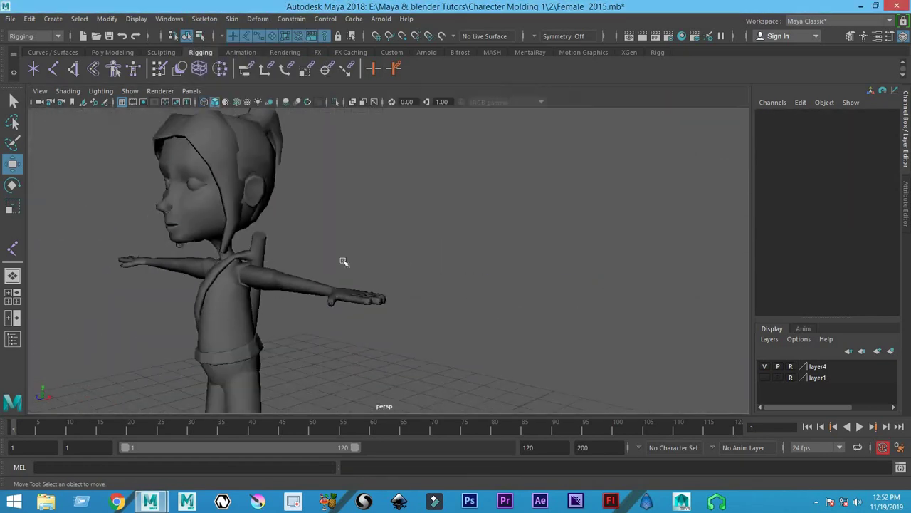
mouse_move(344, 258)
left_mouse_down("alt")
mouse_move(406, 214)
mouse_move(437, 250)
mouse_move(597, 284)
left_mouse_up("alt")
scroll(427, 213, "down", 3)
scroll(524, 271, "down", 3)
left_click_drag(524, 271, 433, 295, "alt")
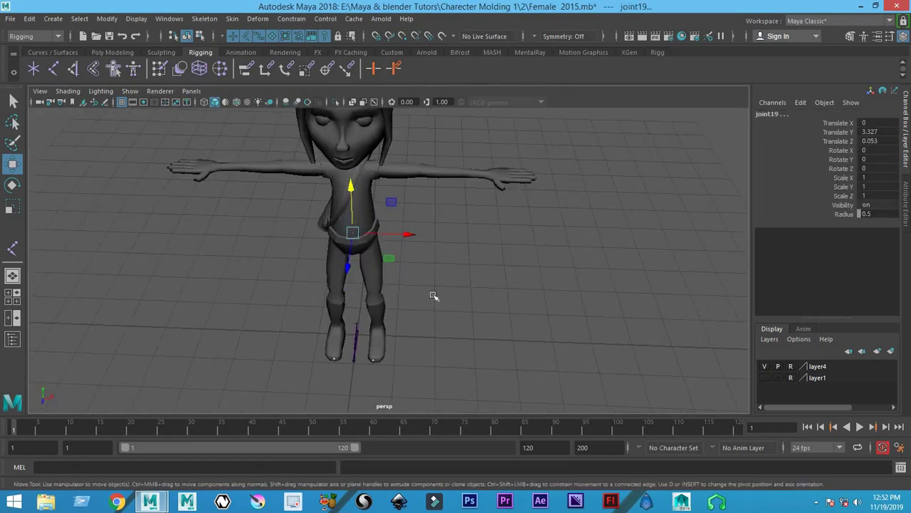
key("space")
key("space")
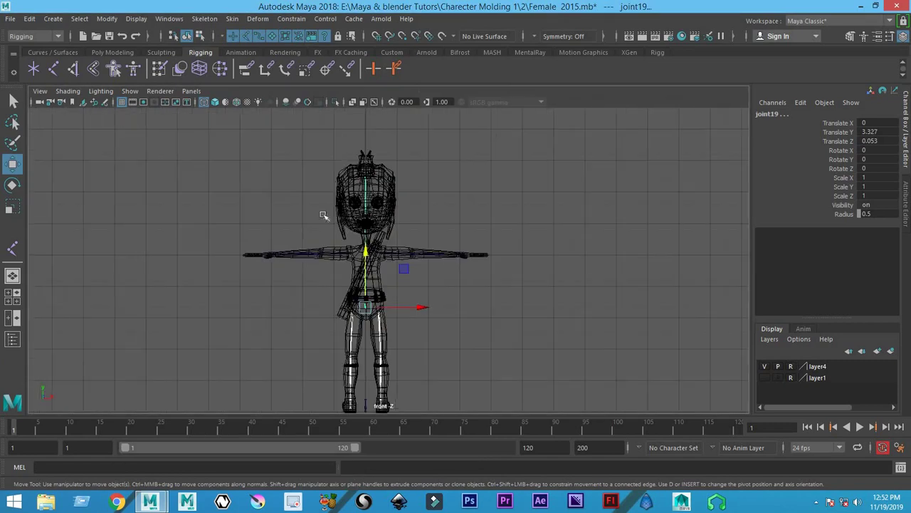
Clear the spine joint selection and zoom in across the four views
scroll(484, 316, "up", 2)
scroll(410, 193, "up", 2)
left_click(410, 194)
scroll(376, 281, "up", 3)
scroll(331, 376, "up", 2)
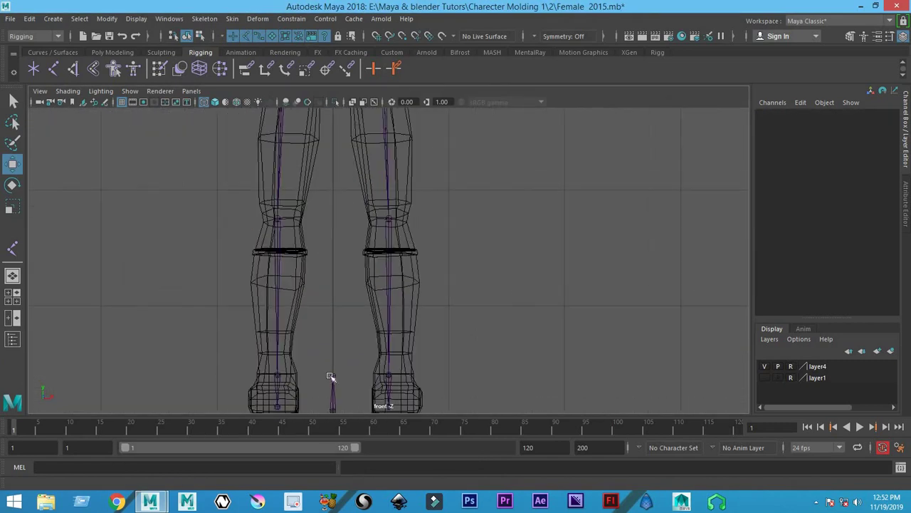
scroll(328, 378, "up", 2)
Slide the foot joint chain sideways into the foot, to Translate X 0.481
key("space")
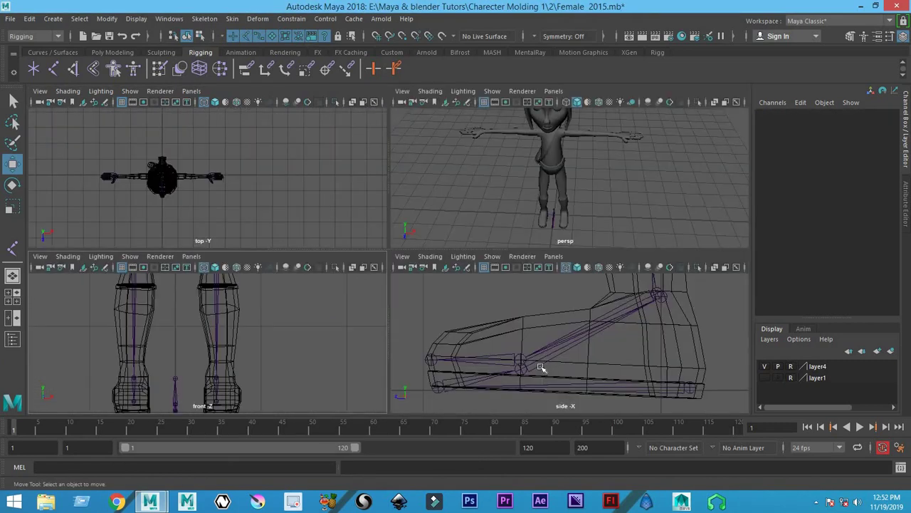
key("space")
left_click(634, 354)
key("space")
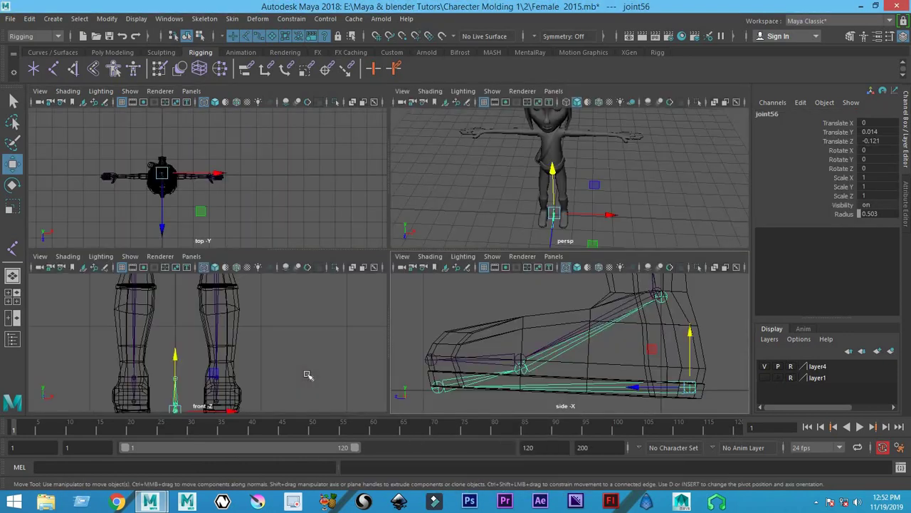
key("space")
left_click_drag(373, 342, 461, 336)
left_click(342, 369)
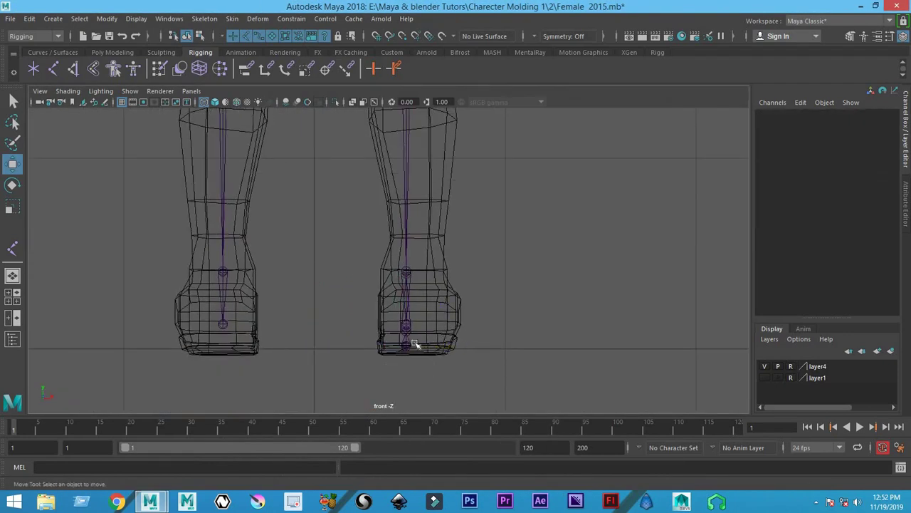
Select the foot chain's root and mirror it onto the other foot
left_click(406, 326)
key("space")
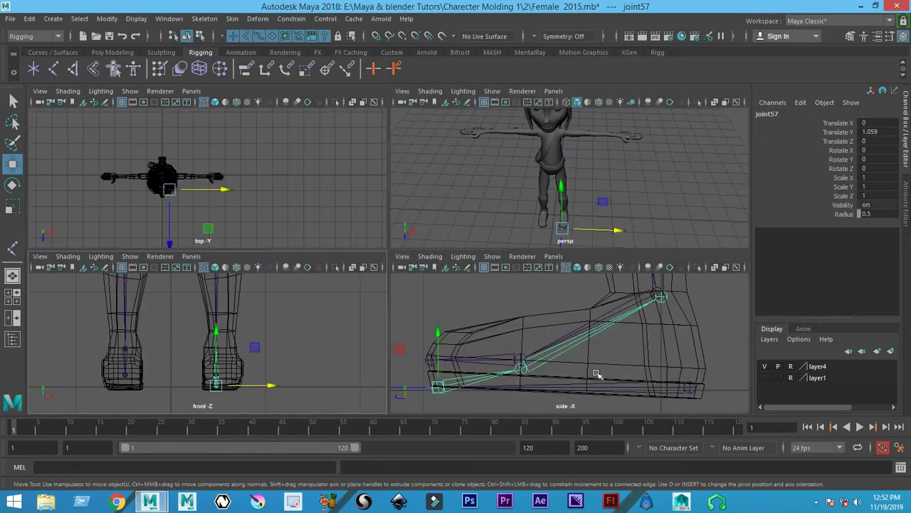
key("space")
left_click(500, 329)
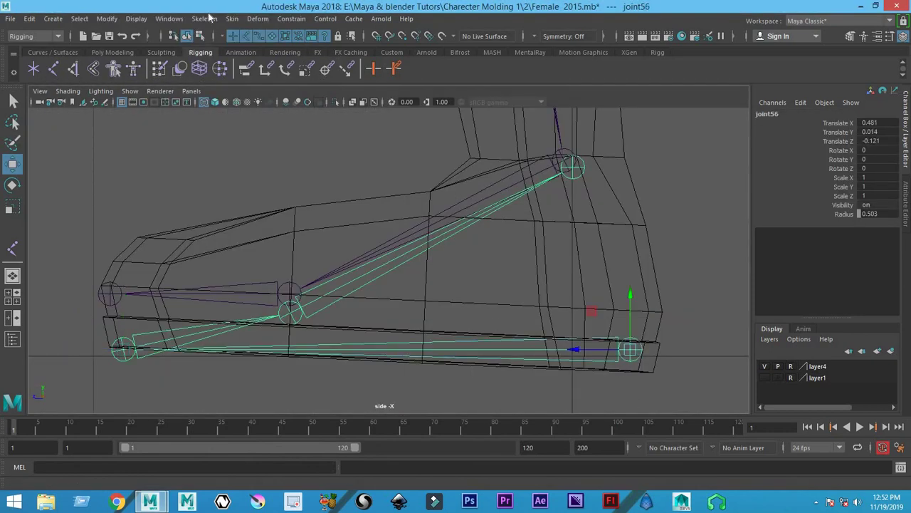
left_click(205, 20)
left_click(232, 71)
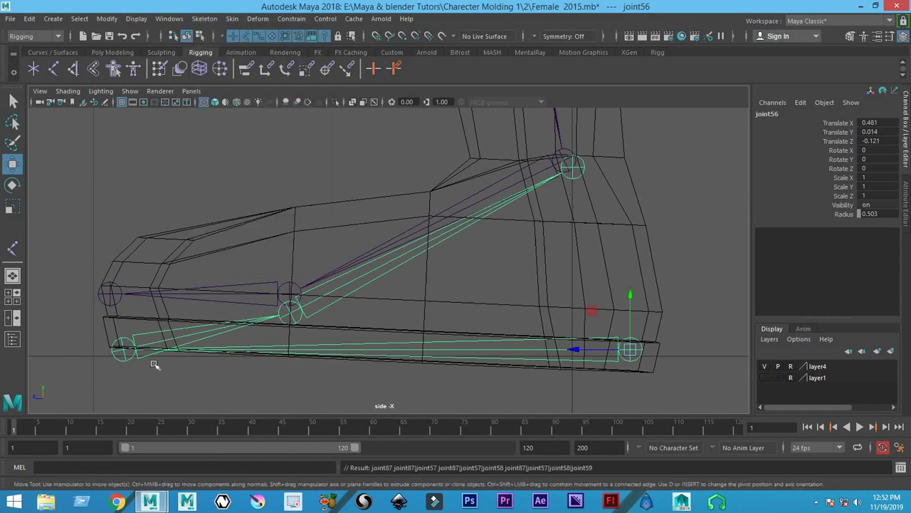
key("space")
key("space")
left_click(576, 198)
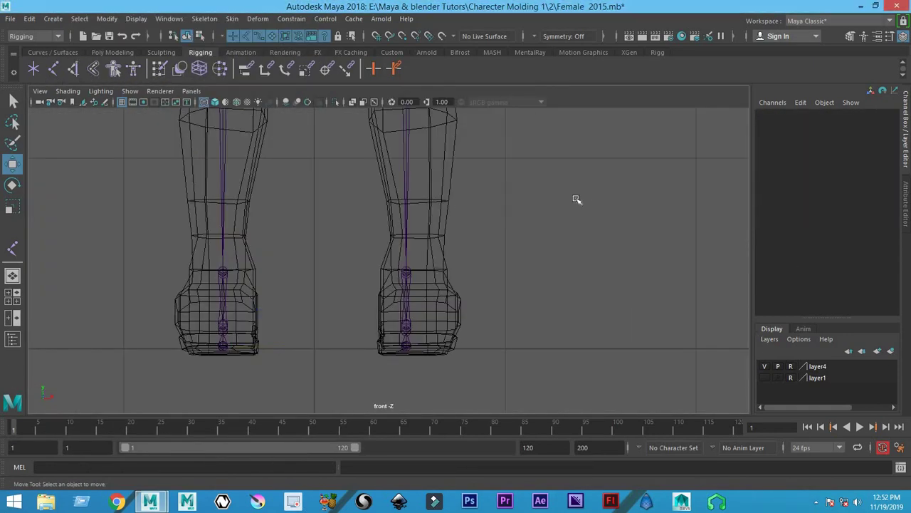
key("space")
key("space")
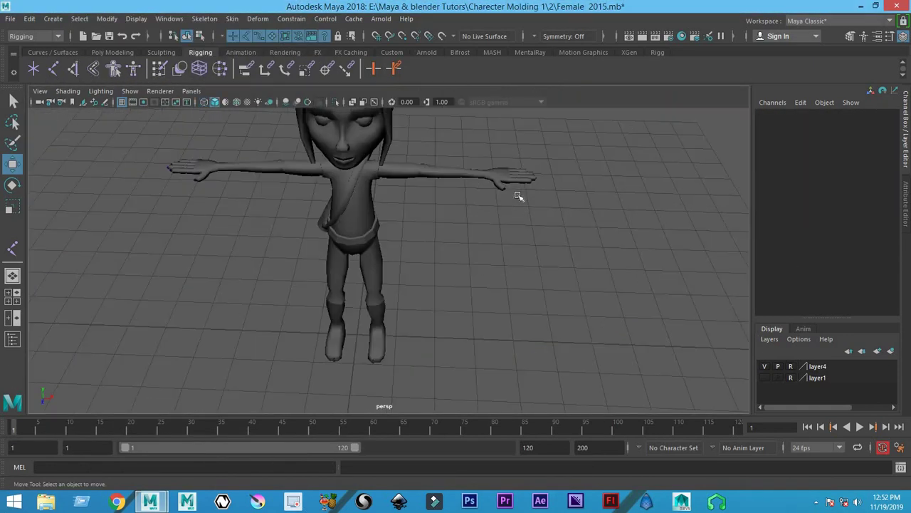